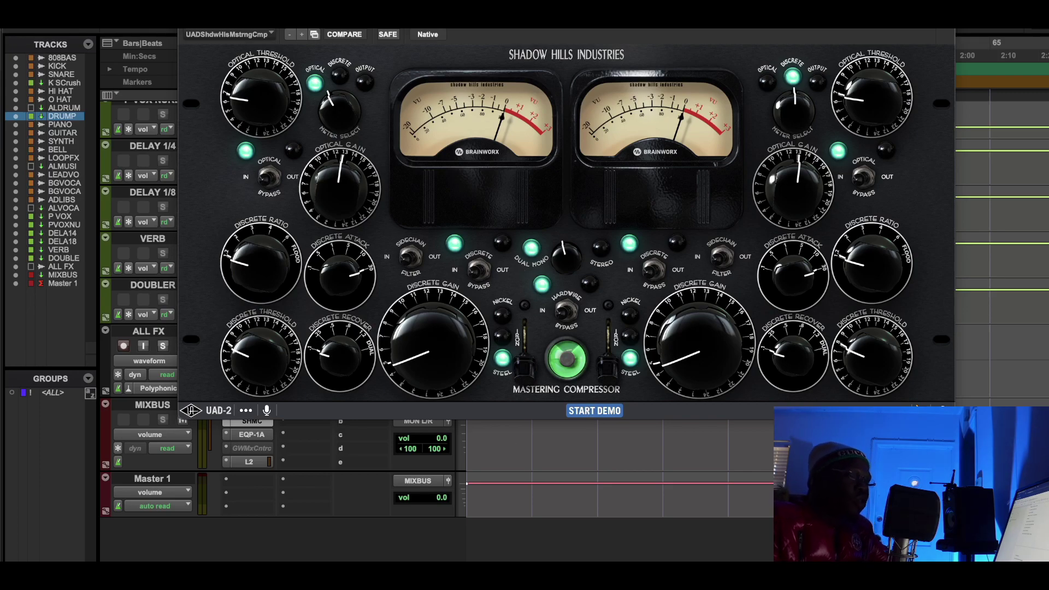
# Step: View the mix engineer's interview in Chrome, return to Pro Tools and examine the Shadow Hills Mastering Compressor on the MIXBUS track
pyautogui.click(497, 570)
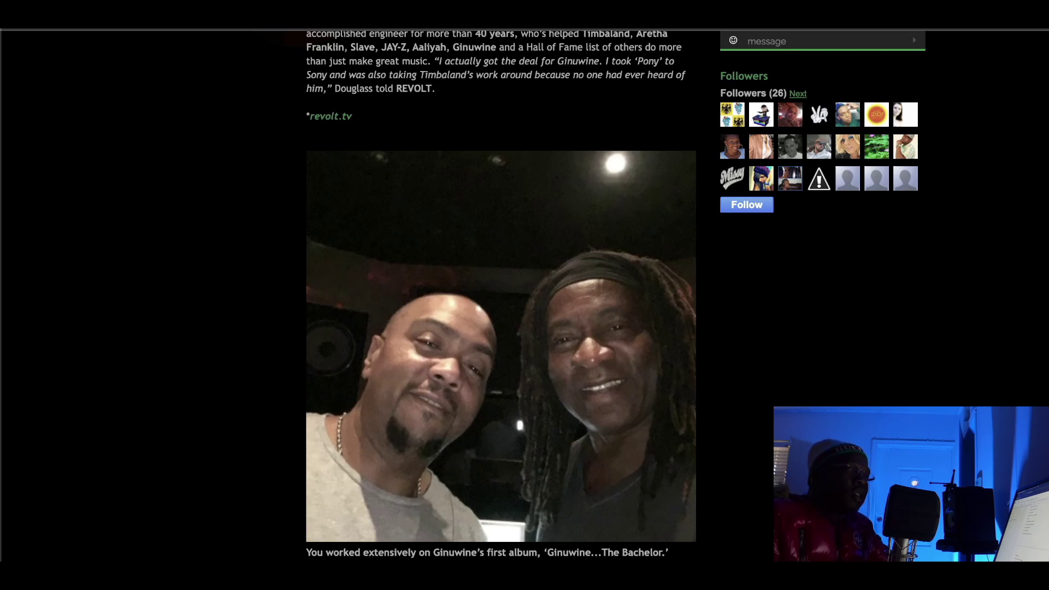
pyautogui.click(600, 573)
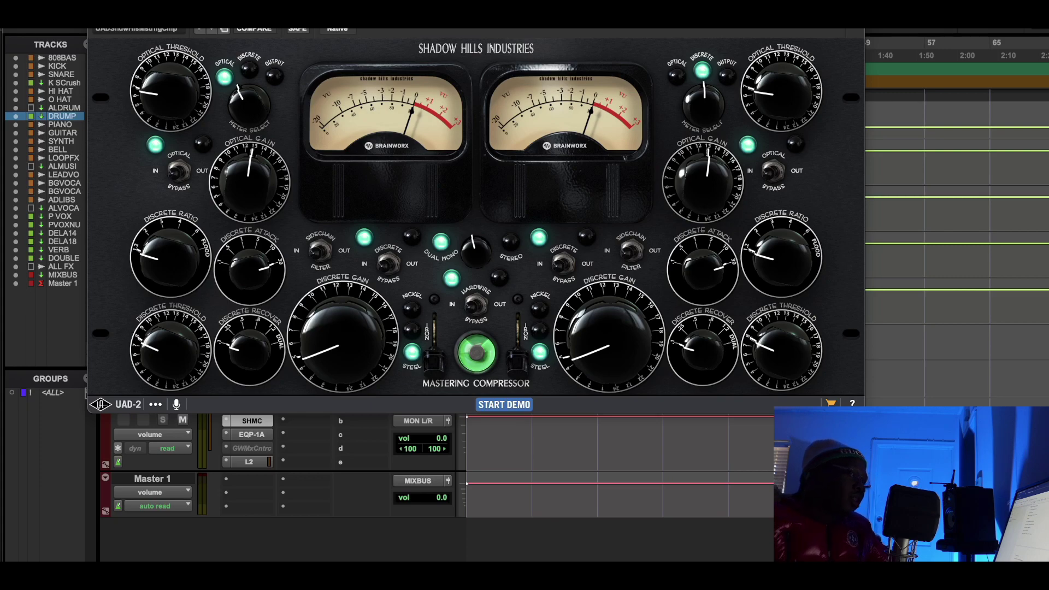
pyautogui.moveTo(383, 29); pyautogui.dragTo(580, 52)
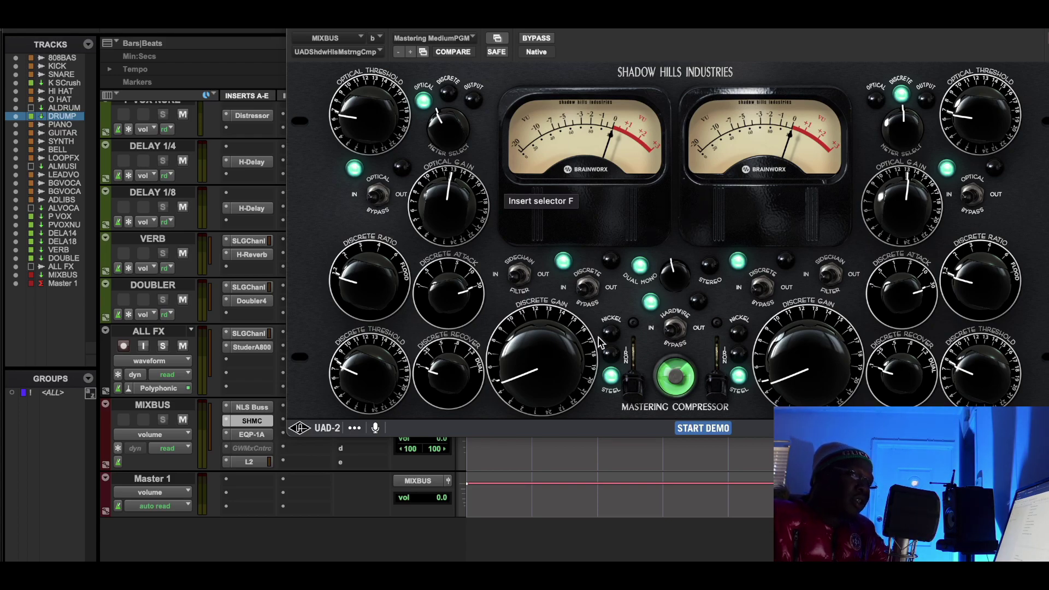
pyautogui.click(608, 357)
pyautogui.click(610, 363)
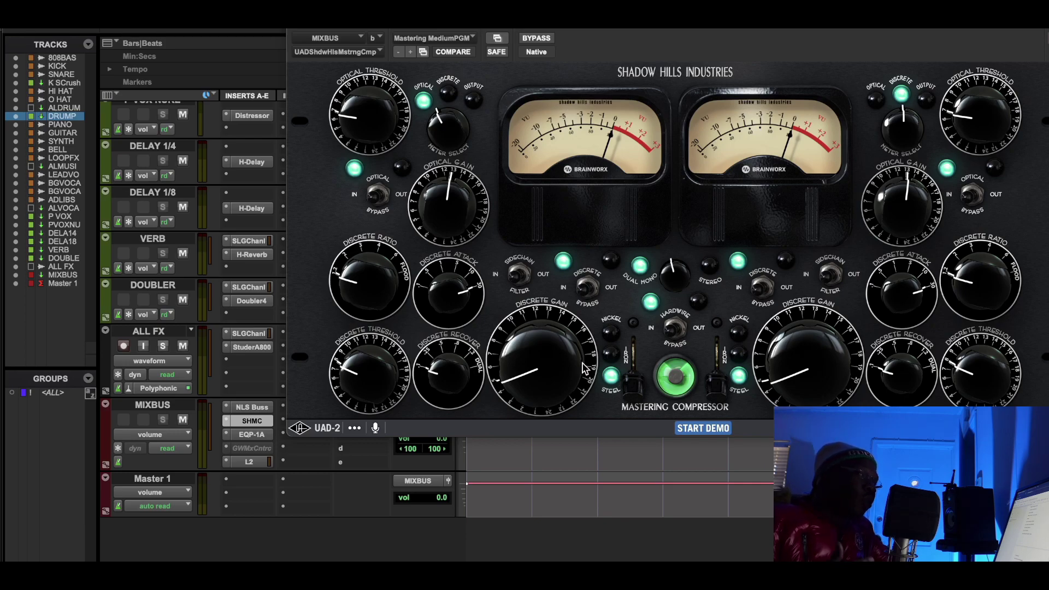
# Step: Examine the Pultec EQP-1A settings on the MIXBUS track and close the plug-in
pyautogui.click(257, 435)
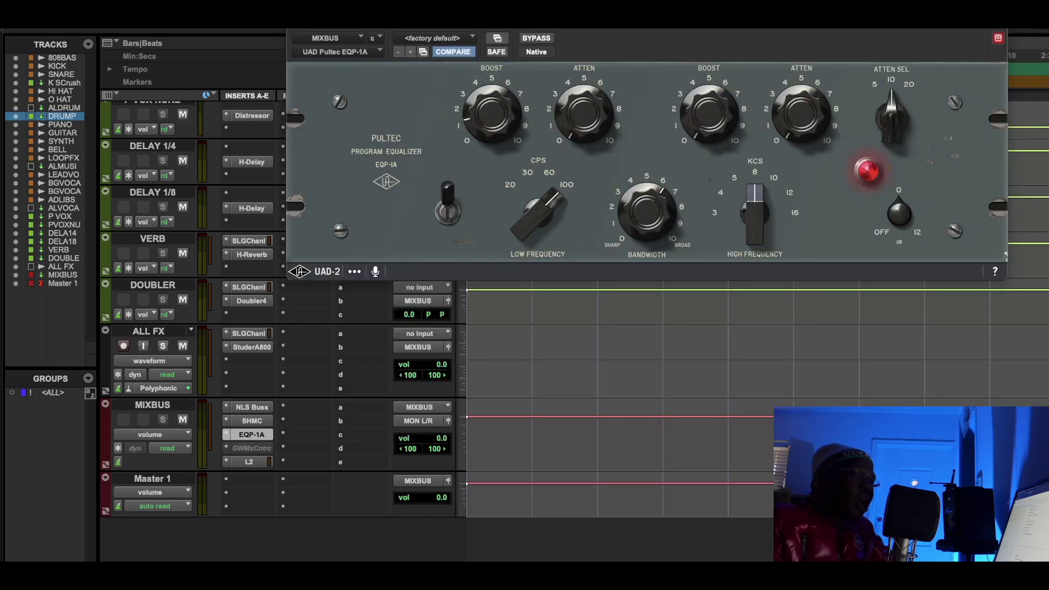
pyautogui.moveTo(541, 13); pyautogui.dragTo(540, 116)
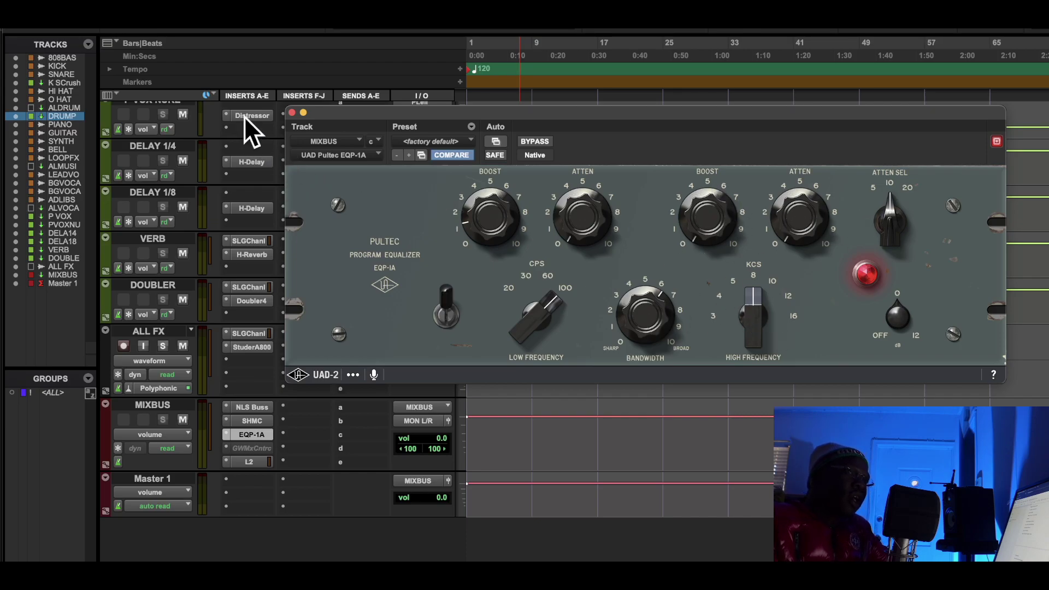
pyautogui.click(292, 113)
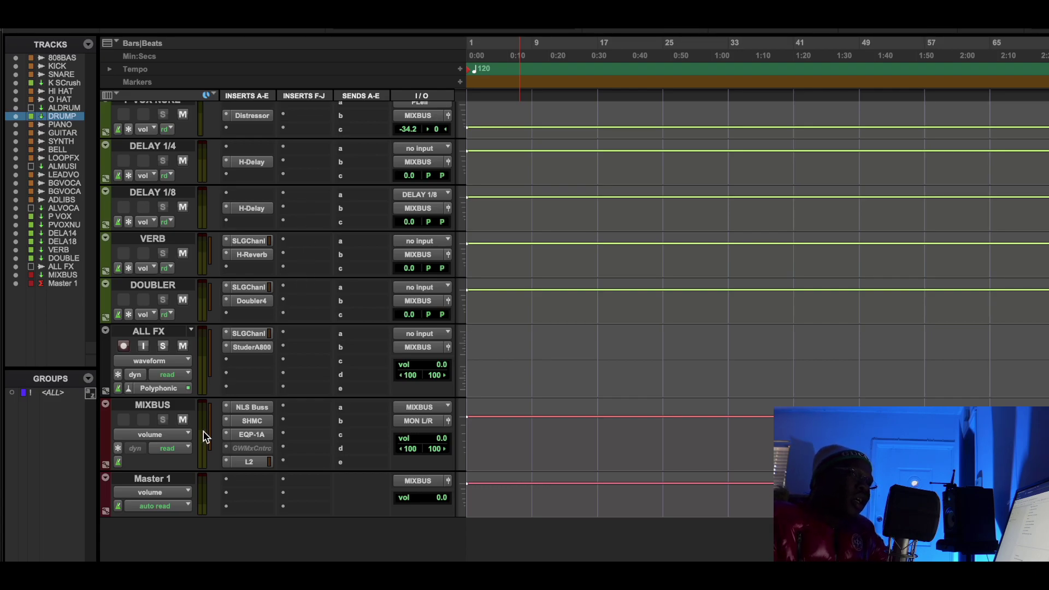
# Step: Inspect the NLS Buss and L2 plug-ins on the MIXBUS track, viewing the SSL Sigma images in Chrome in between
pyautogui.click(252, 407)
pyautogui.moveTo(482, 113); pyautogui.dragTo(519, 53)
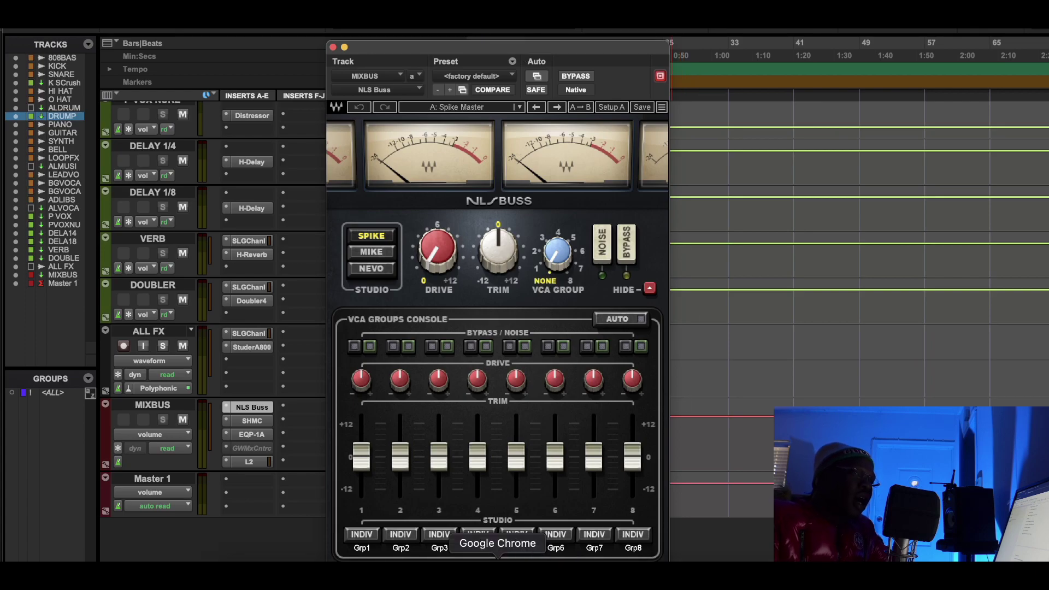
pyautogui.click(497, 565)
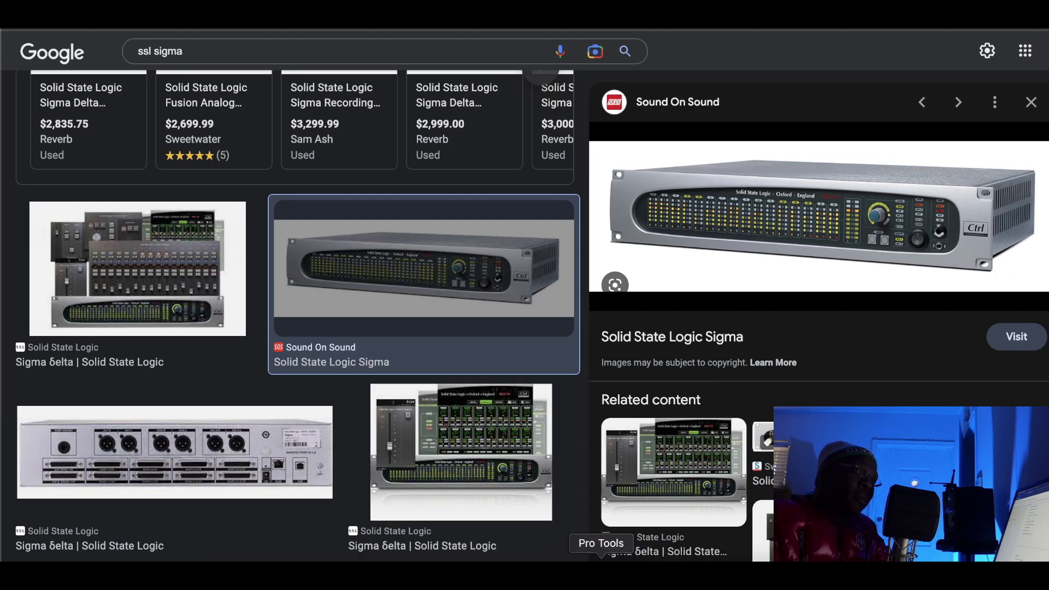
pyautogui.click(601, 561)
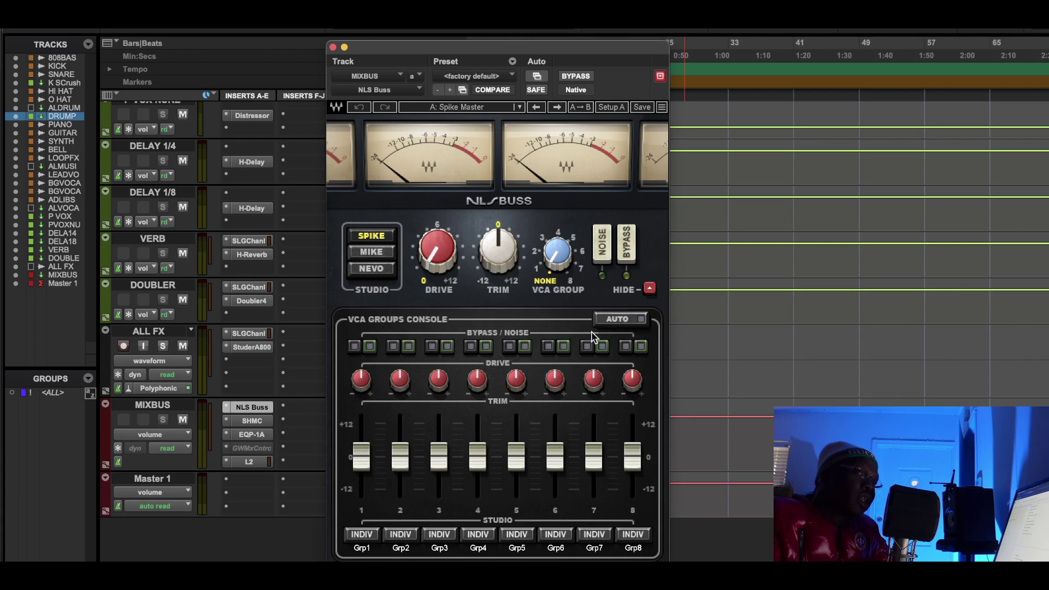
pyautogui.click(333, 48)
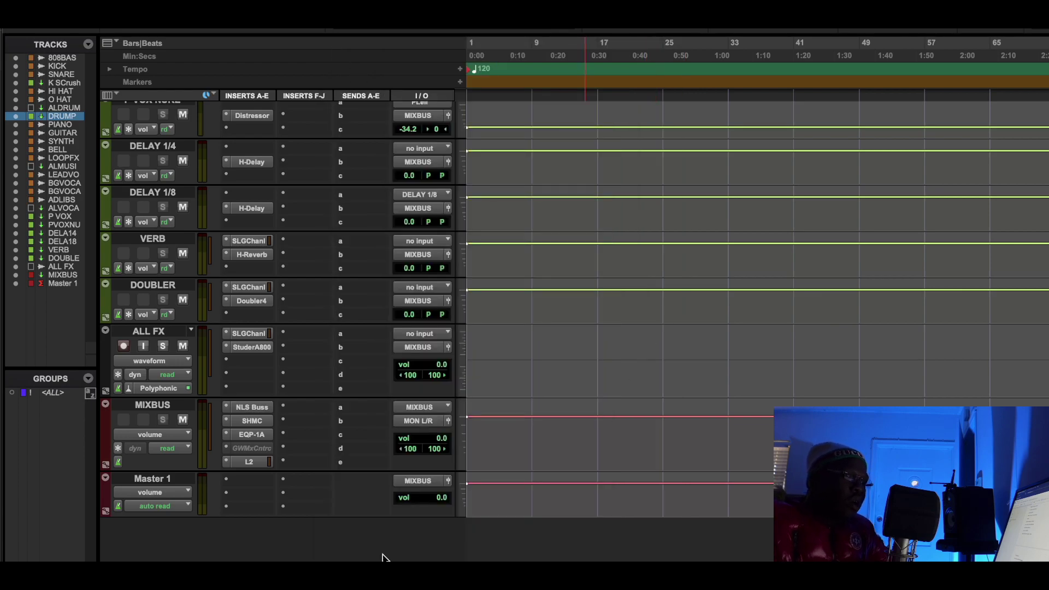
pyautogui.click(259, 462)
pyautogui.click(260, 463)
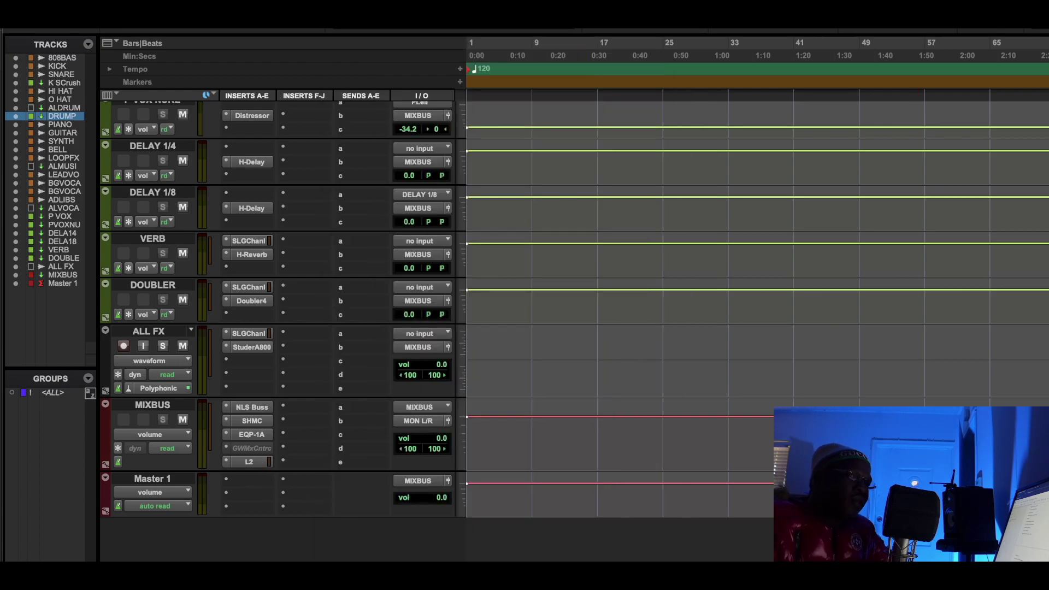
# Step: Examine the Abbey Road RS124 on the 808 BASS track and check its Bass happiness preset in the factory preset list
pyautogui.scroll(15, 1043, 186)
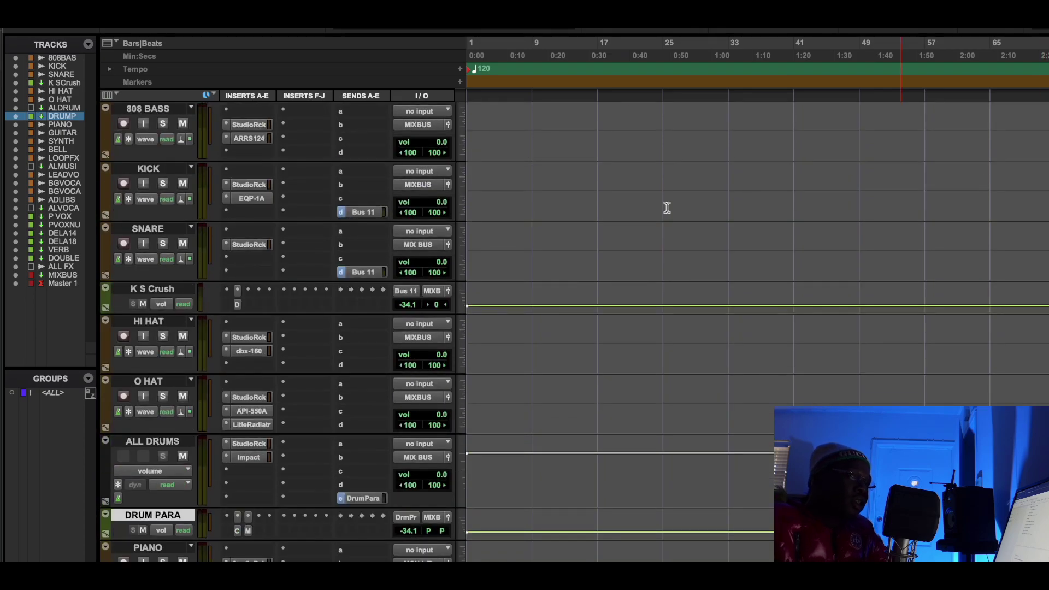
pyautogui.click(256, 138)
pyautogui.moveTo(576, 46); pyautogui.dragTo(576, 91)
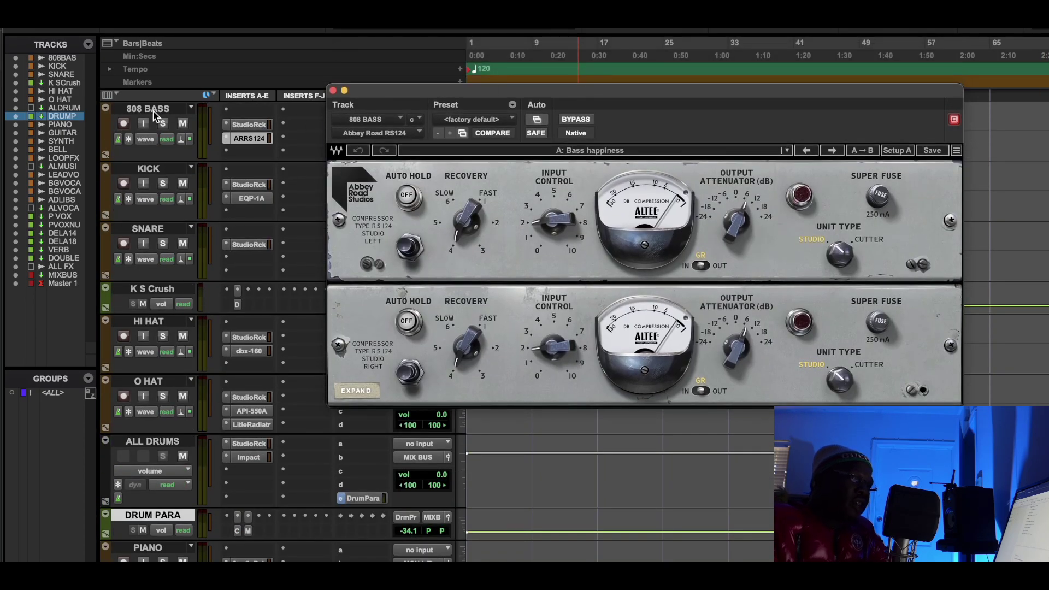
pyautogui.click(617, 152)
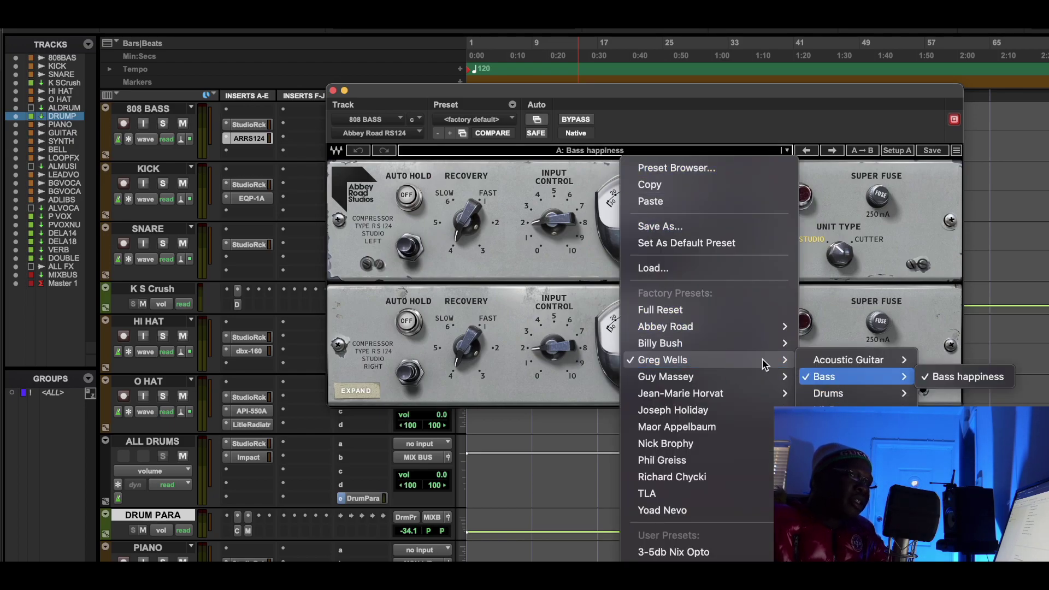
pyautogui.click(534, 254)
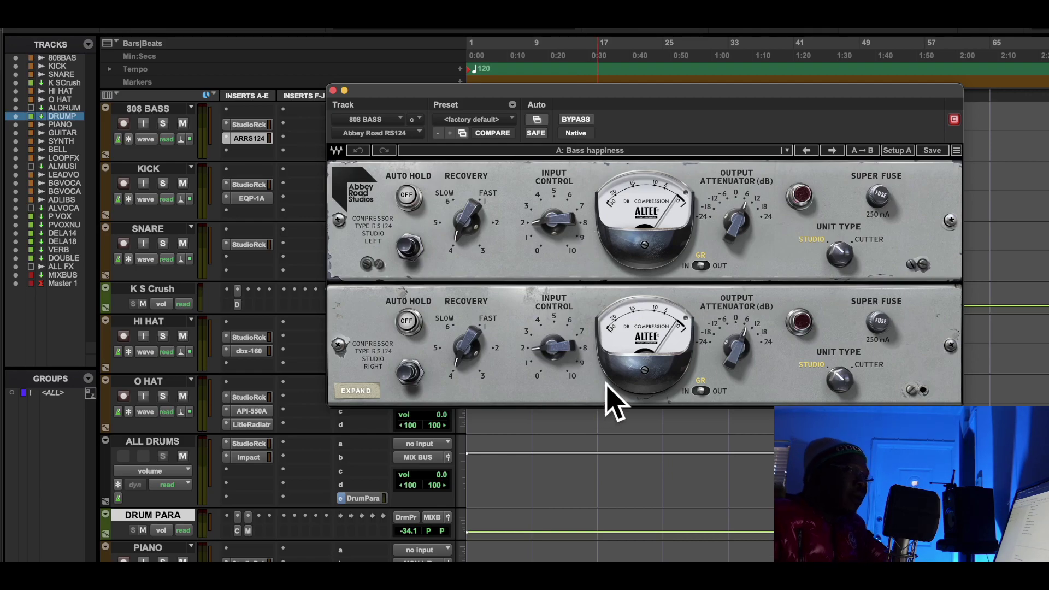
# Step: Browse the Altec 436C compressor listing photos in Chrome, return to Pro Tools and close the 808 BASS track's RS124
pyautogui.click(496, 570)
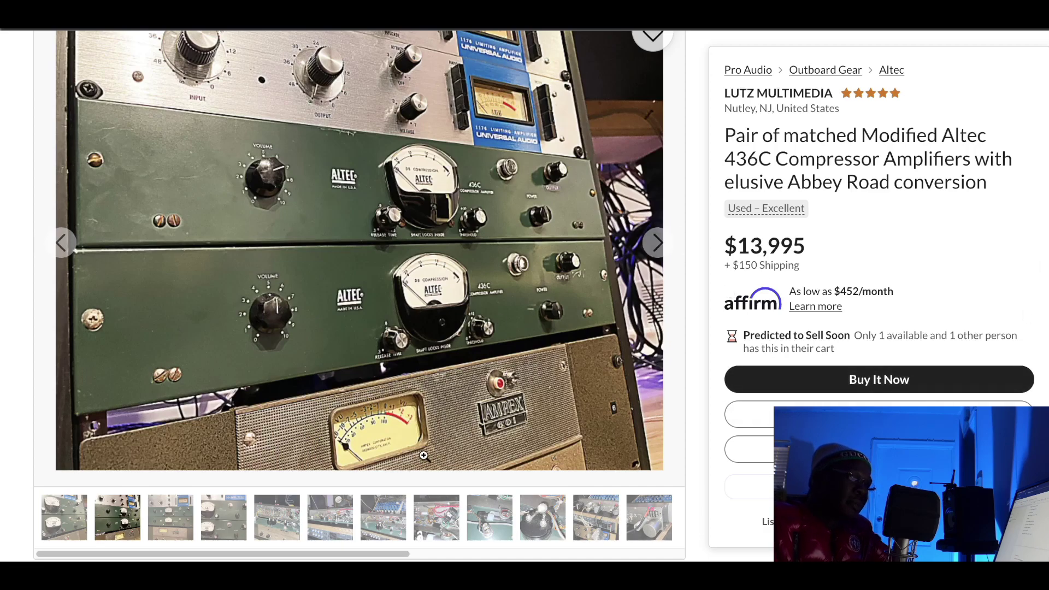
pyautogui.click(64, 517)
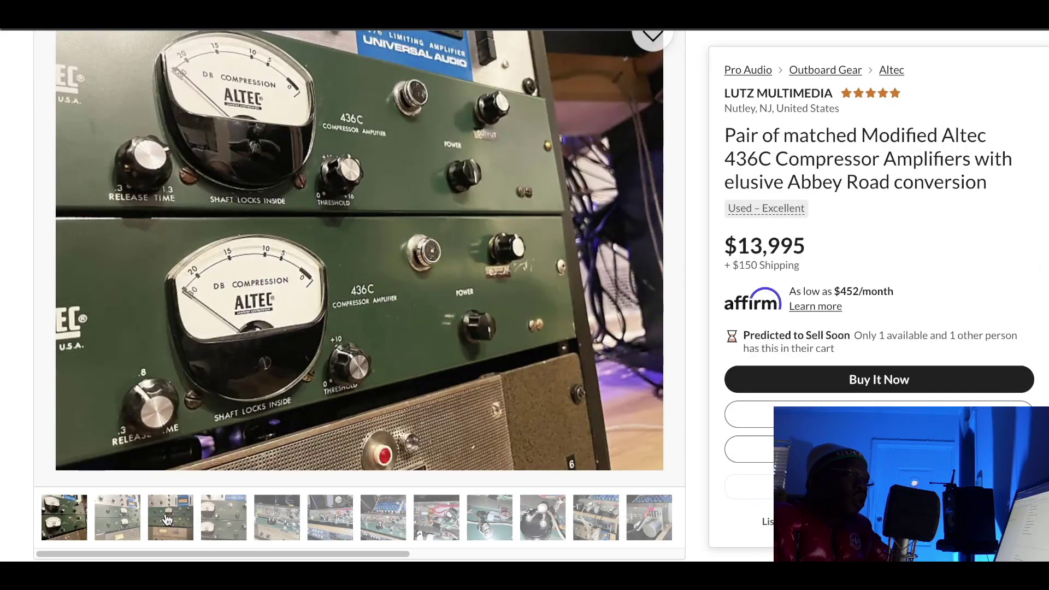
pyautogui.click(165, 516)
pyautogui.click(330, 517)
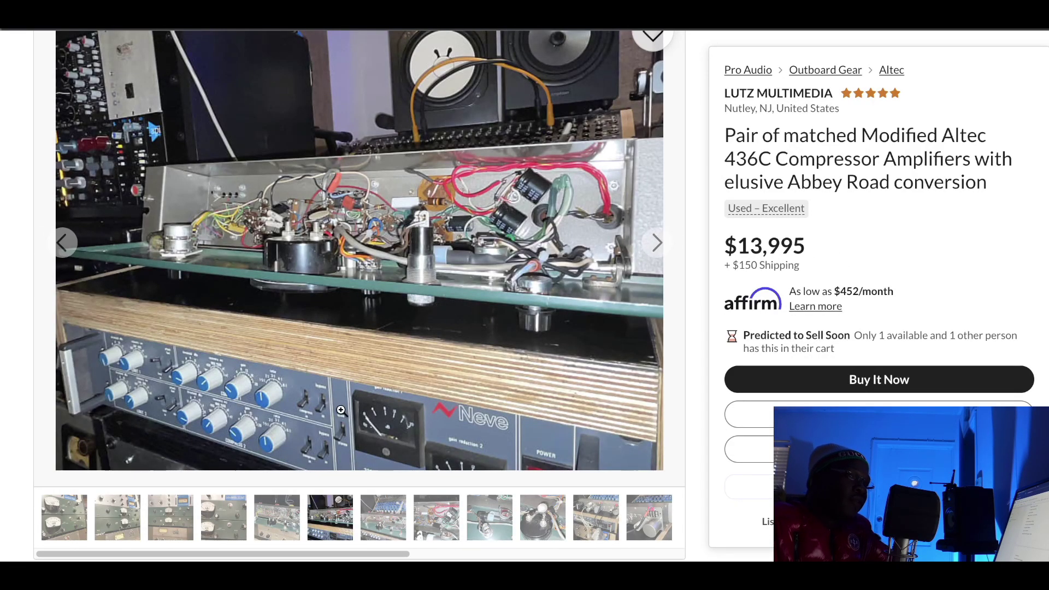
pyautogui.click(258, 524)
pyautogui.click(231, 528)
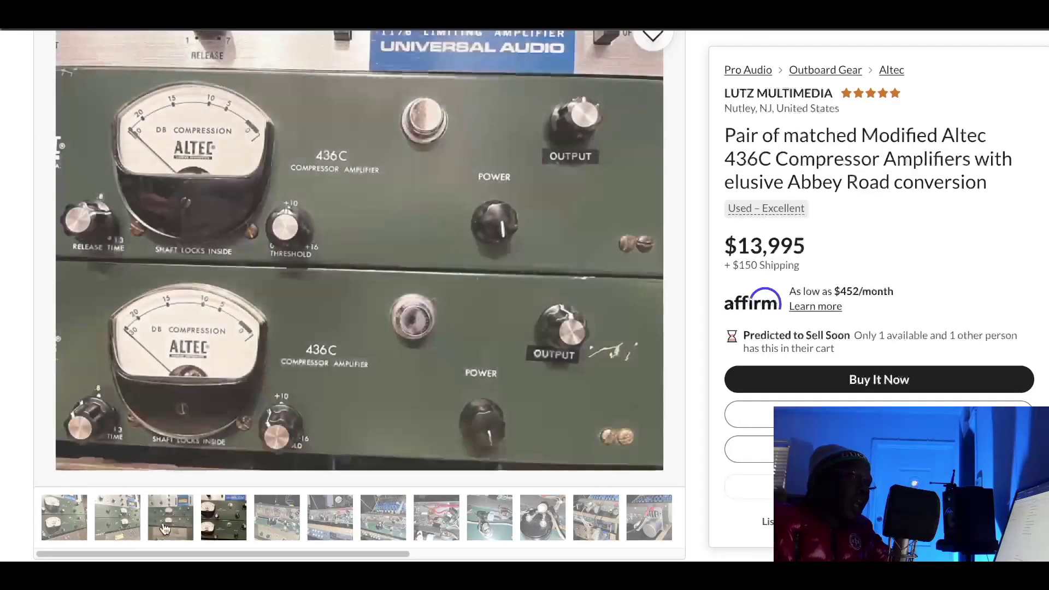
pyautogui.click(153, 530)
pyautogui.click(113, 531)
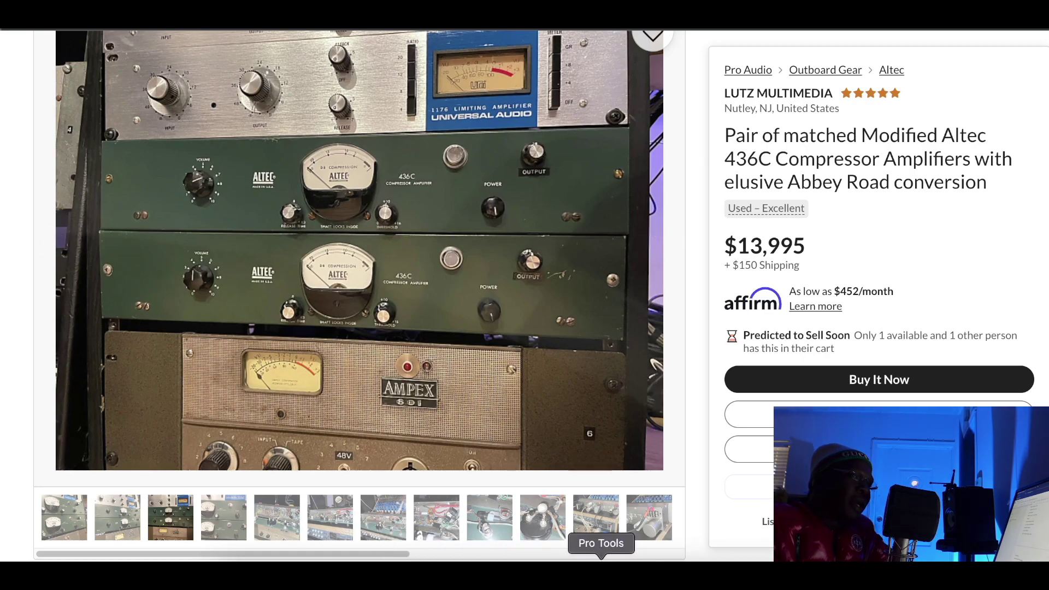
pyautogui.click(601, 573)
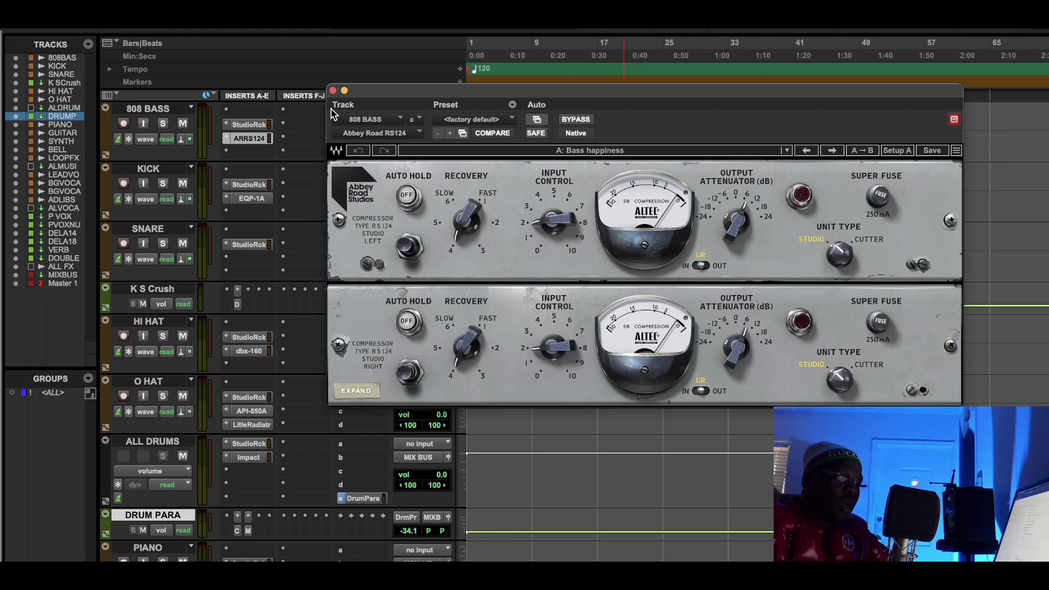
pyautogui.click(333, 91)
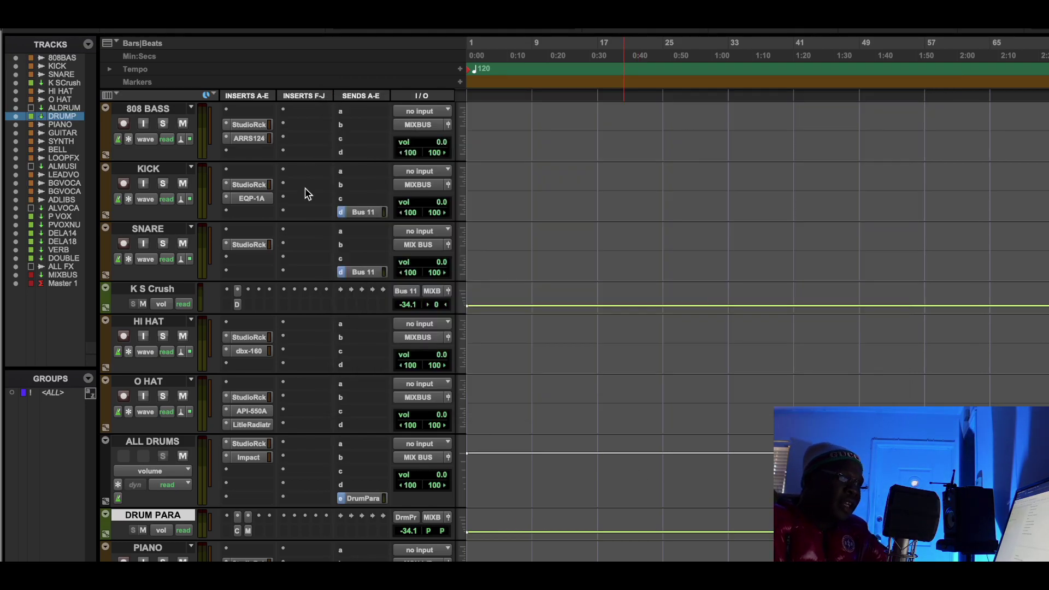
# Step: Examine the Pultec EQP-1A on the KICK track and the StudioRack chain on the SNARE track
pyautogui.click(252, 197)
pyautogui.moveTo(506, 92); pyautogui.dragTo(463, 79)
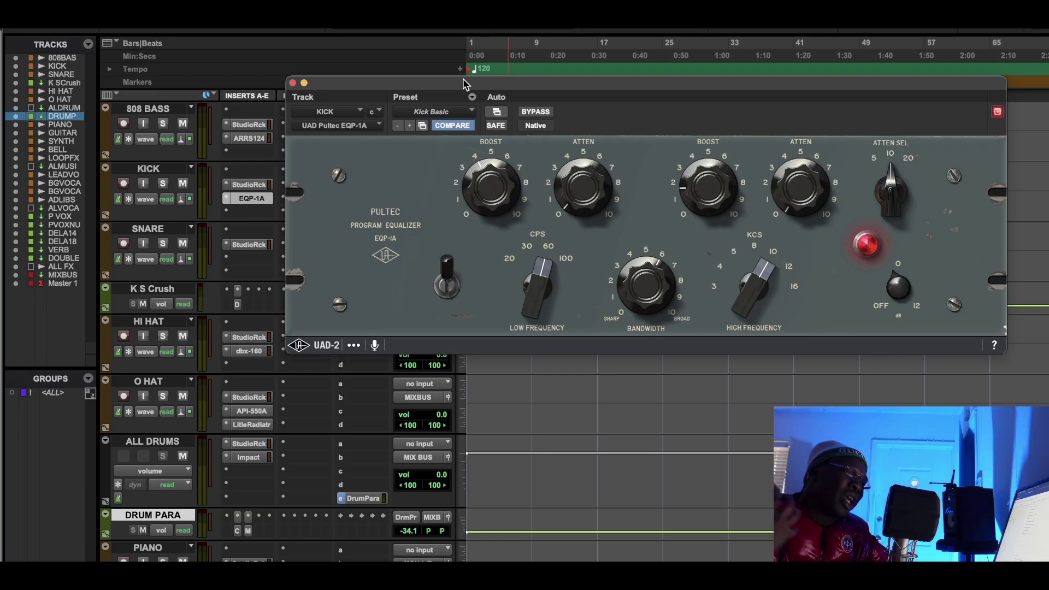
pyautogui.press('space')
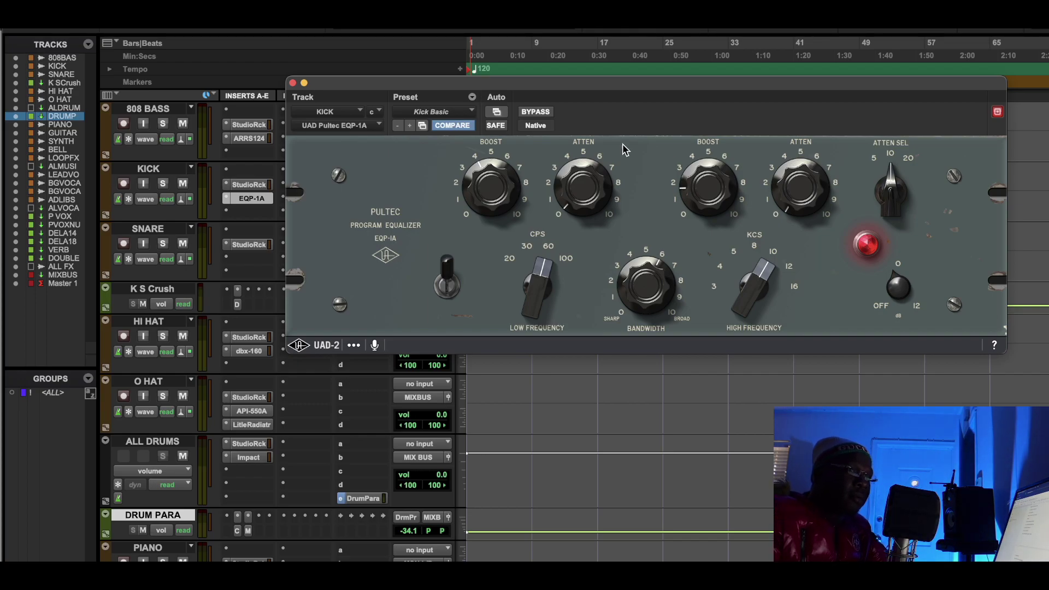
pyautogui.click(292, 83)
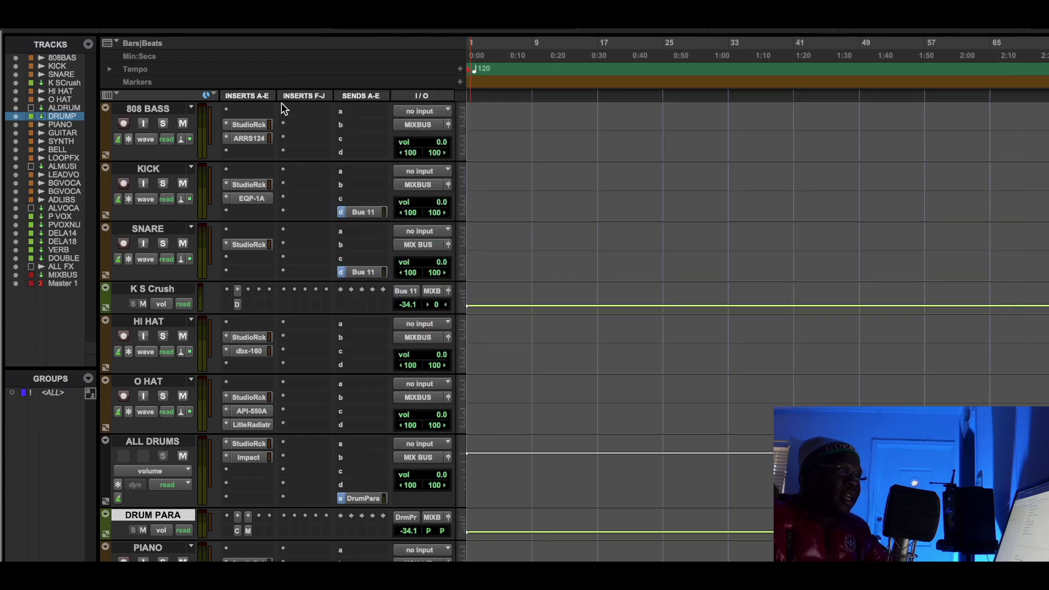
pyautogui.click(255, 244)
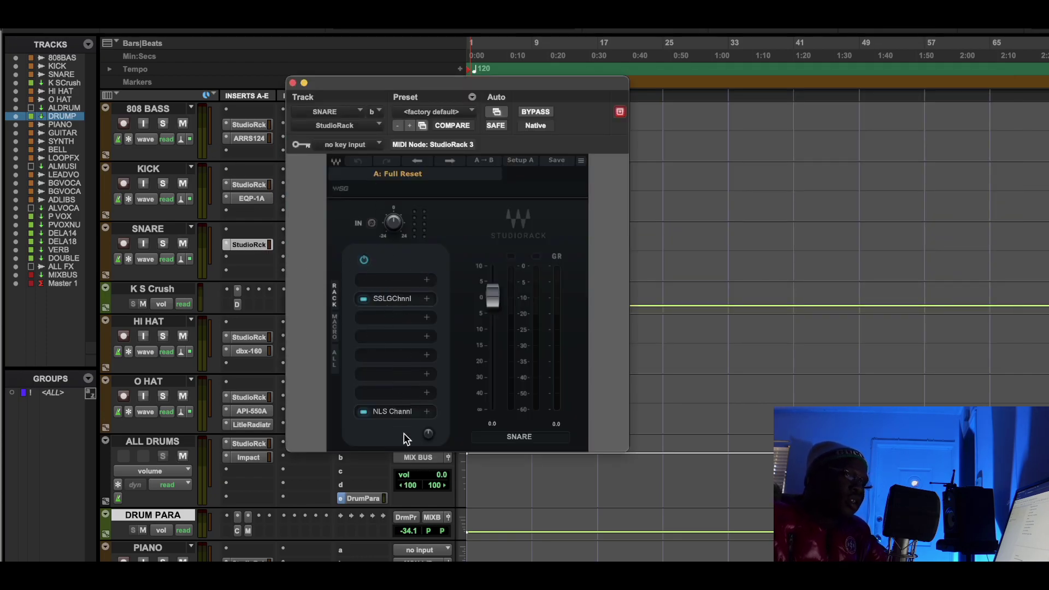
pyautogui.click(292, 83)
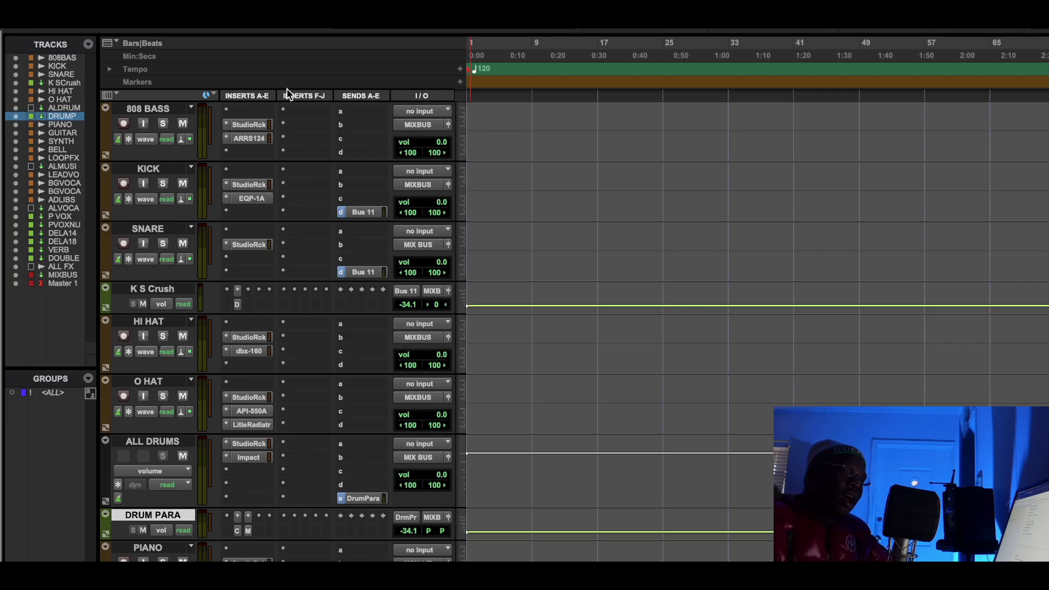
# Step: Examine the Distressor on the K S Crush track and check its Tic Kick preset among the Jimmy Douglass presets
pyautogui.click(237, 303)
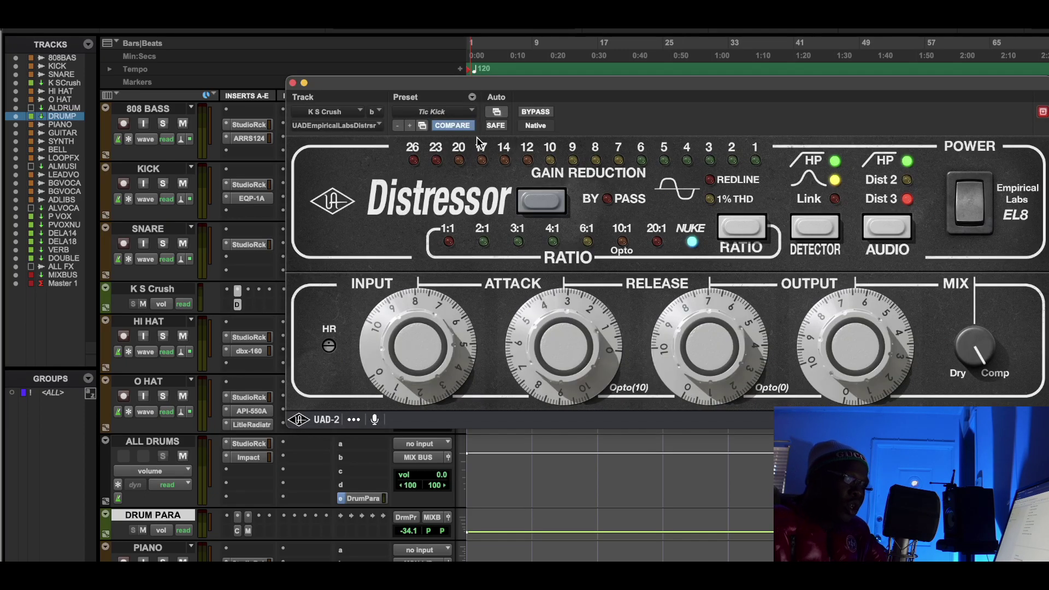
pyautogui.moveTo(491, 78); pyautogui.dragTo(385, 68)
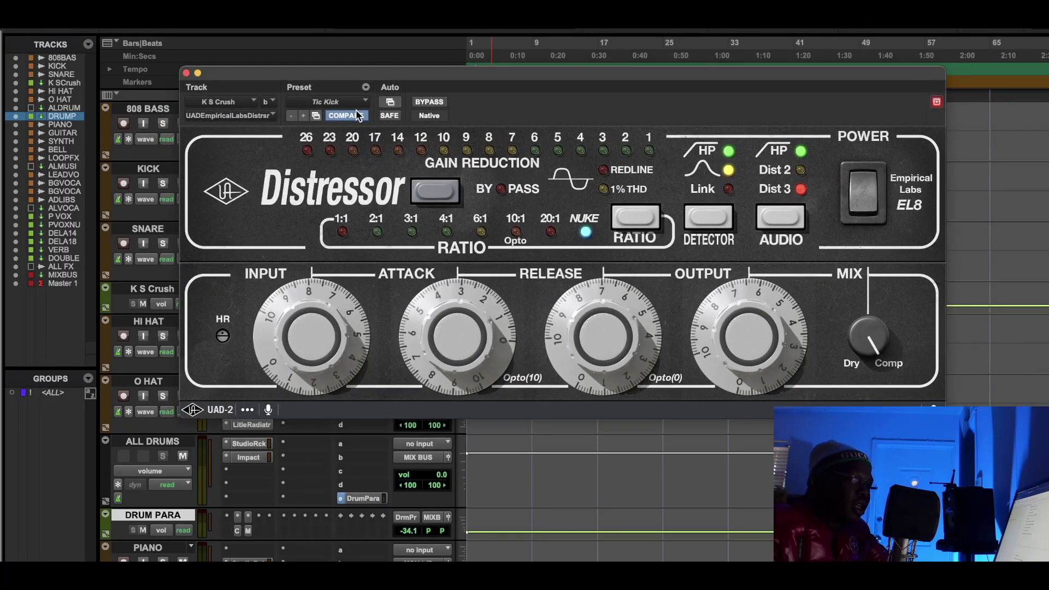
pyautogui.click(353, 103)
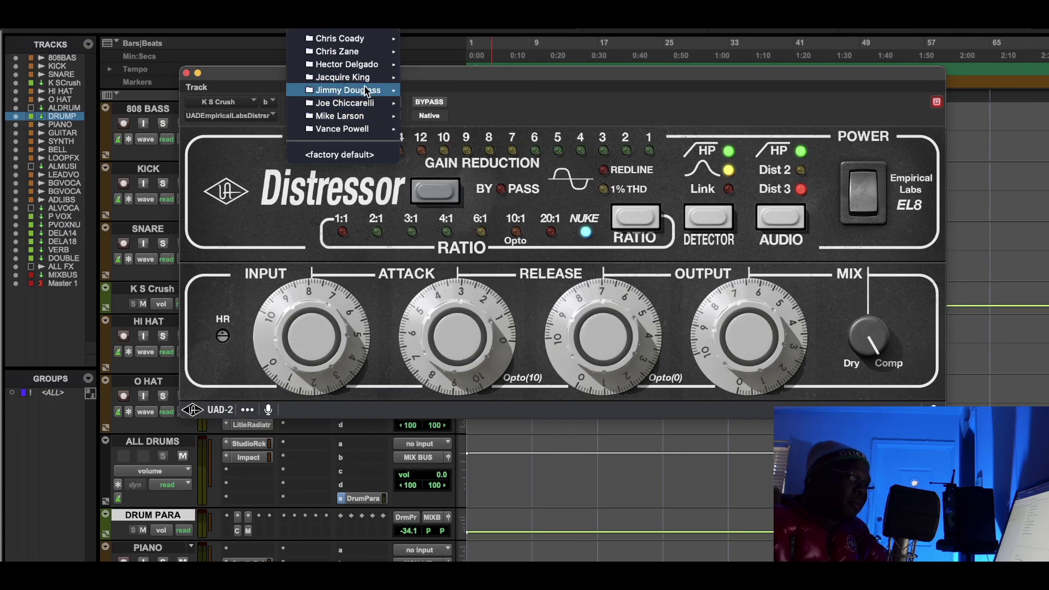
pyautogui.moveTo(365, 88)
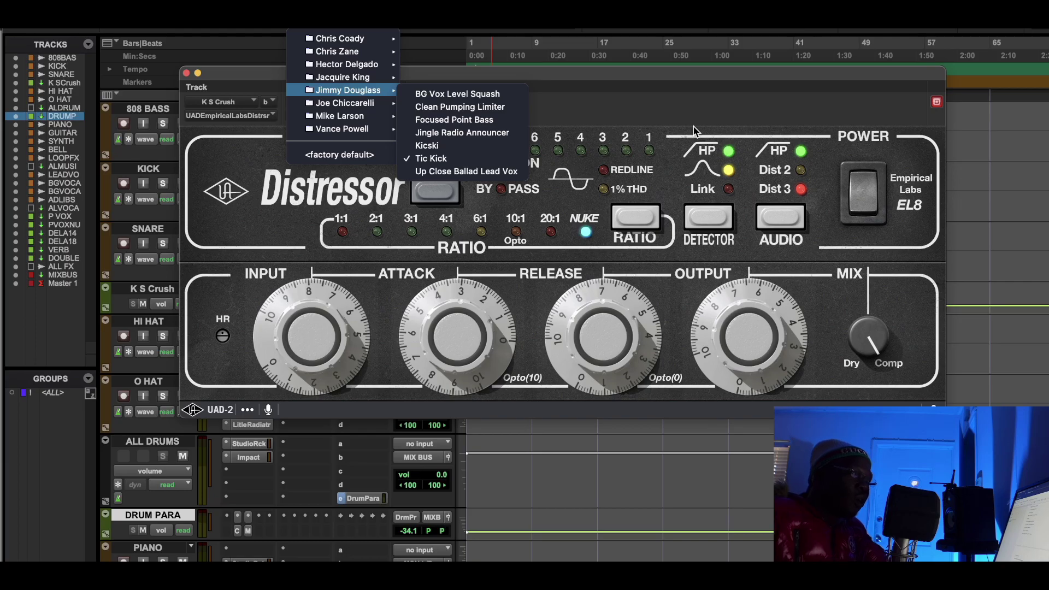
pyautogui.click(740, 98)
pyautogui.moveTo(326, 73); pyautogui.dragTo(558, 74)
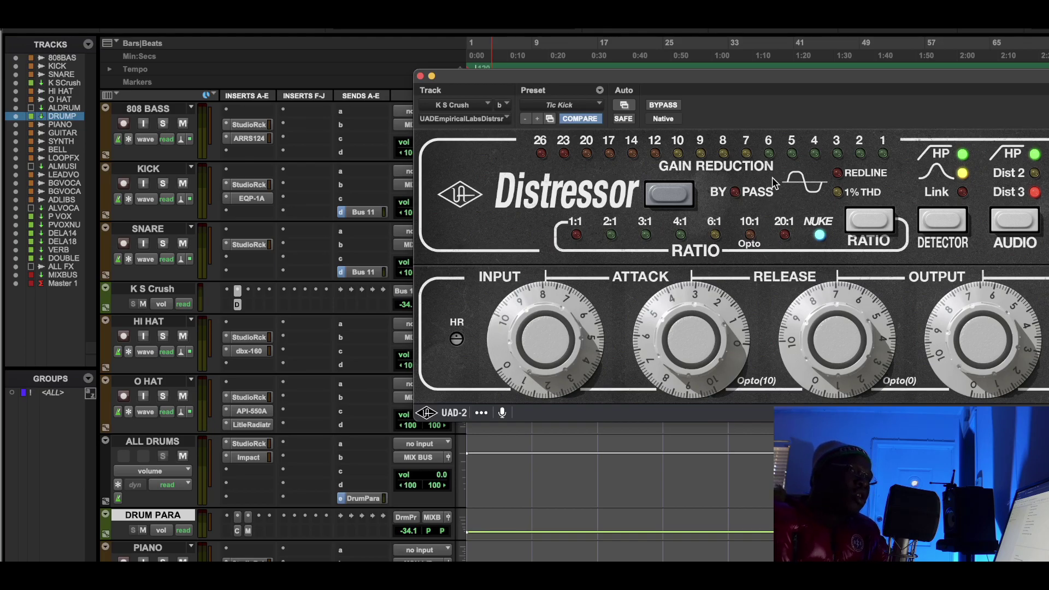
pyautogui.moveTo(694, 75); pyautogui.dragTo(515, 62)
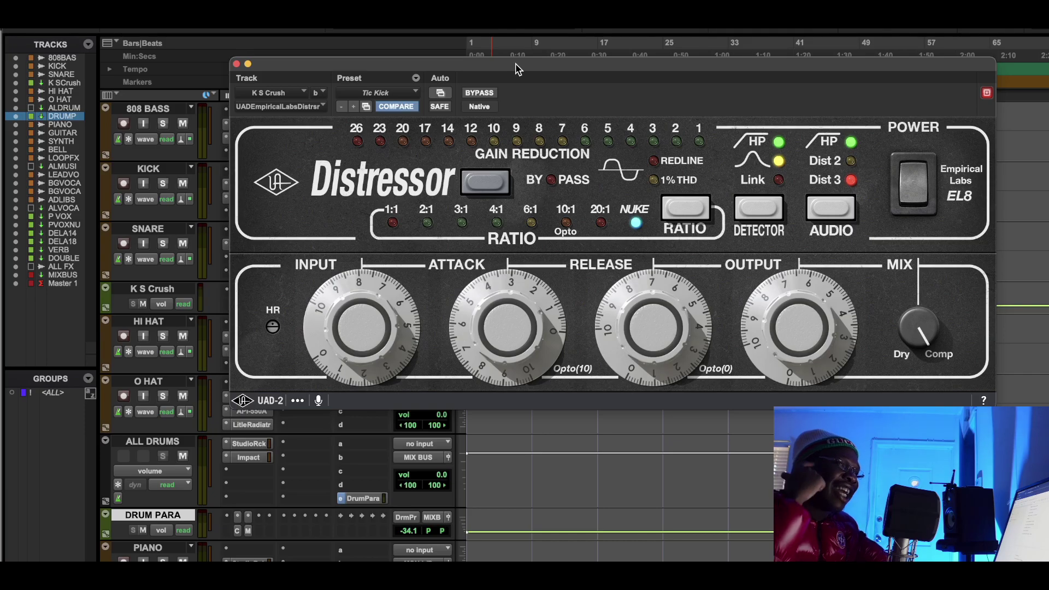
pyautogui.click(237, 63)
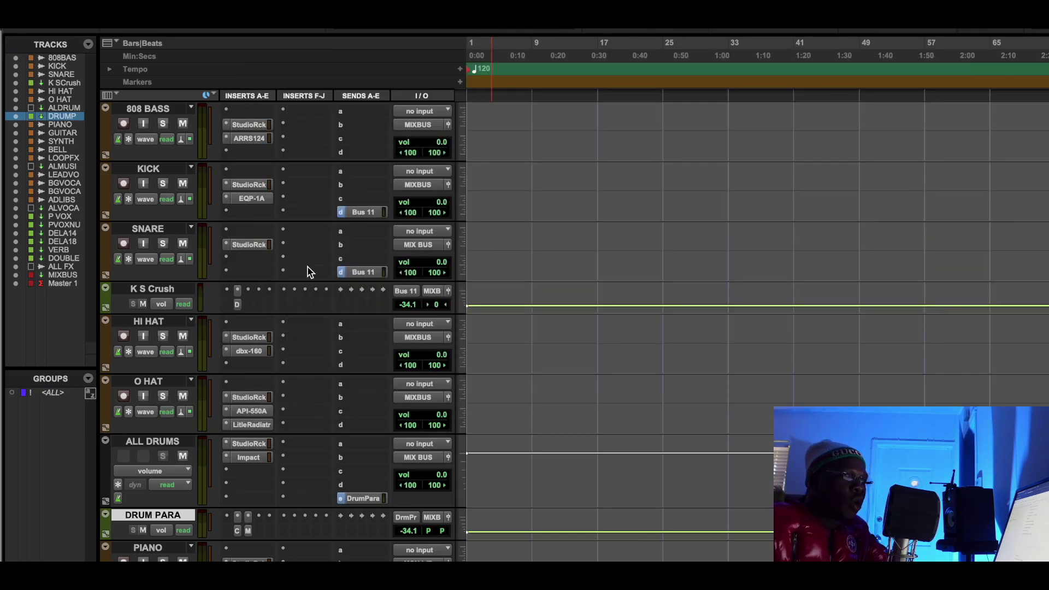
# Step: Examine the dbx-160 compressor on the HI HAT track and close its plug-in window
pyautogui.click(254, 349)
pyautogui.moveTo(400, 64); pyautogui.dragTo(516, 74)
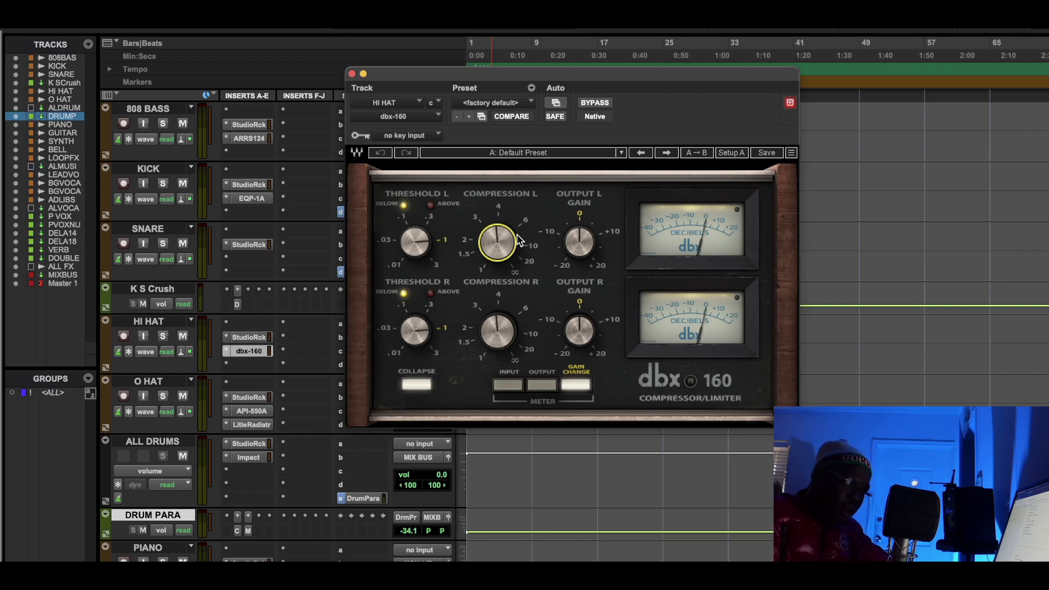
pyautogui.click(505, 241)
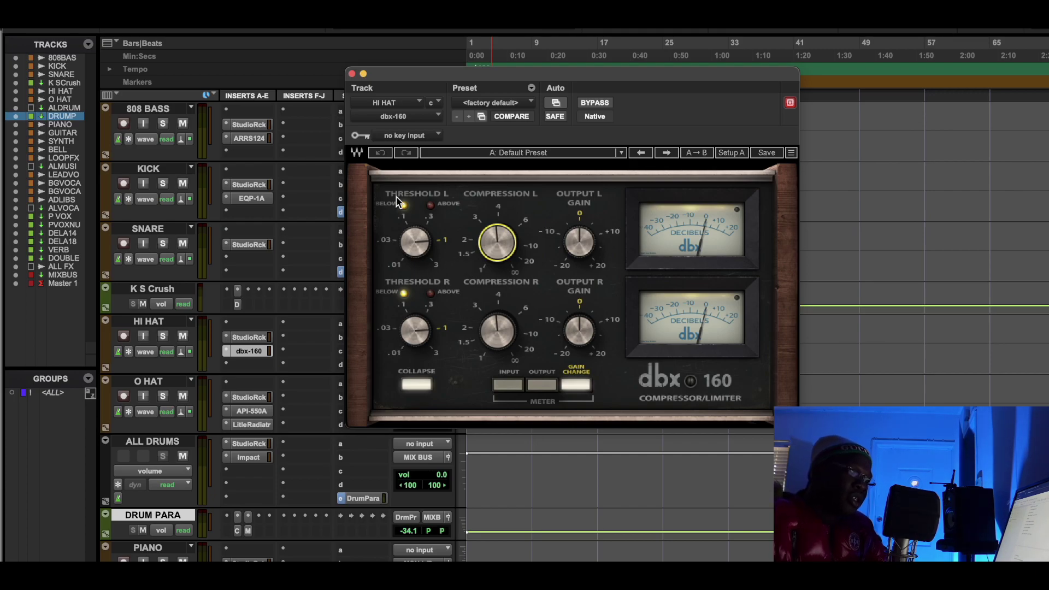
pyautogui.click(351, 74)
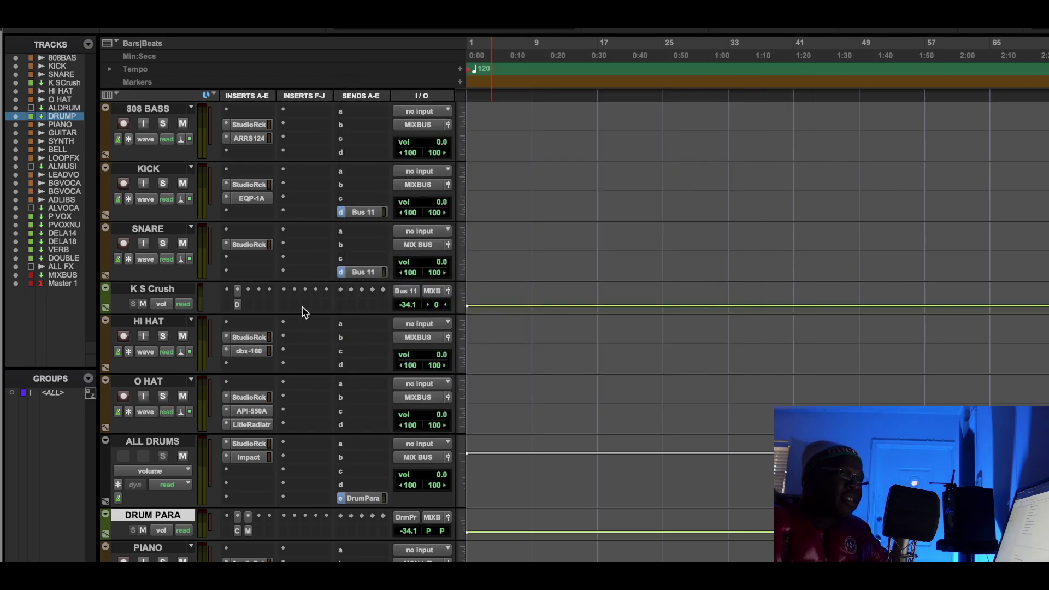
# Step: Examine the API-550A equalizer and the Little Radiator preamp on the O HAT track
pyautogui.click(262, 410)
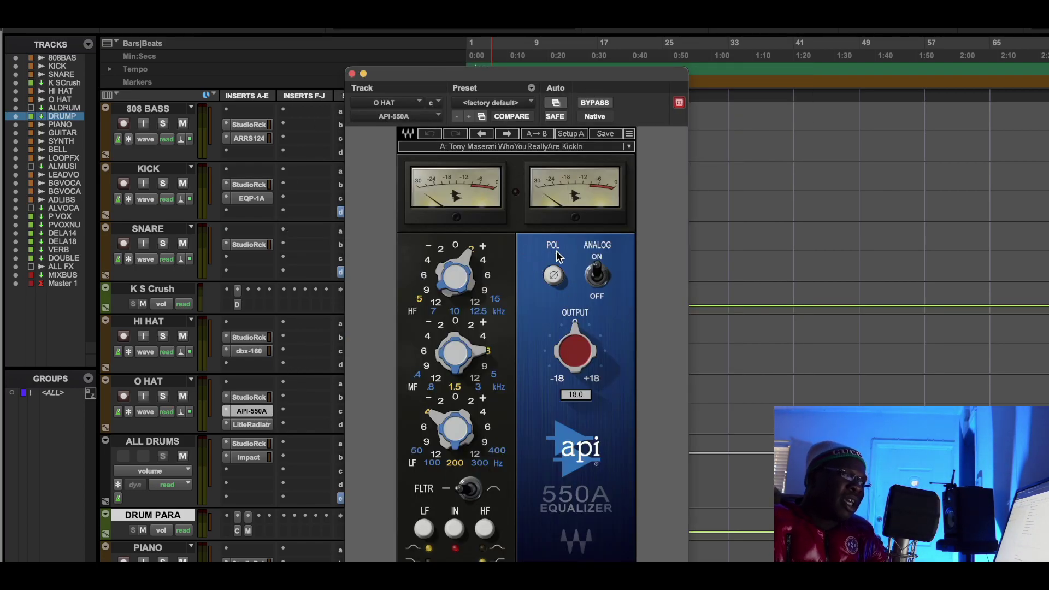
pyautogui.moveTo(585, 73); pyautogui.dragTo(737, 48)
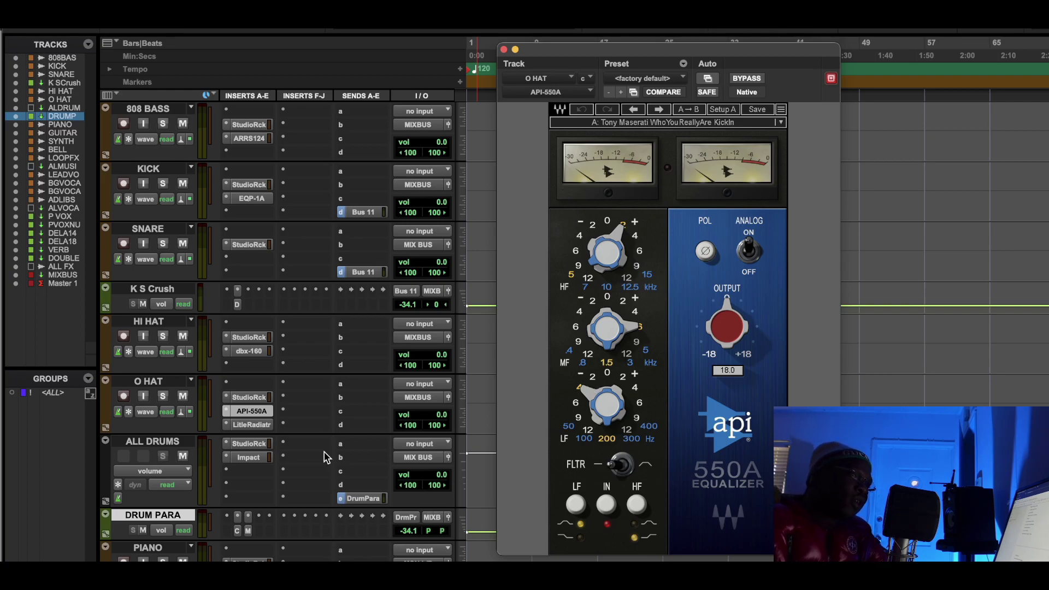
pyautogui.click(261, 426)
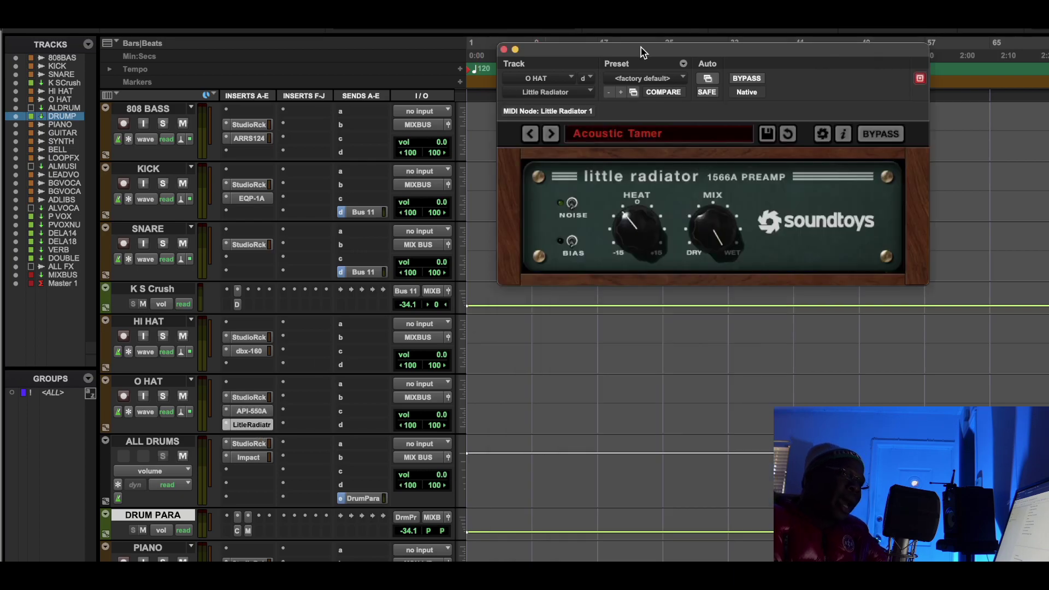
pyautogui.moveTo(639, 55); pyautogui.dragTo(551, 131)
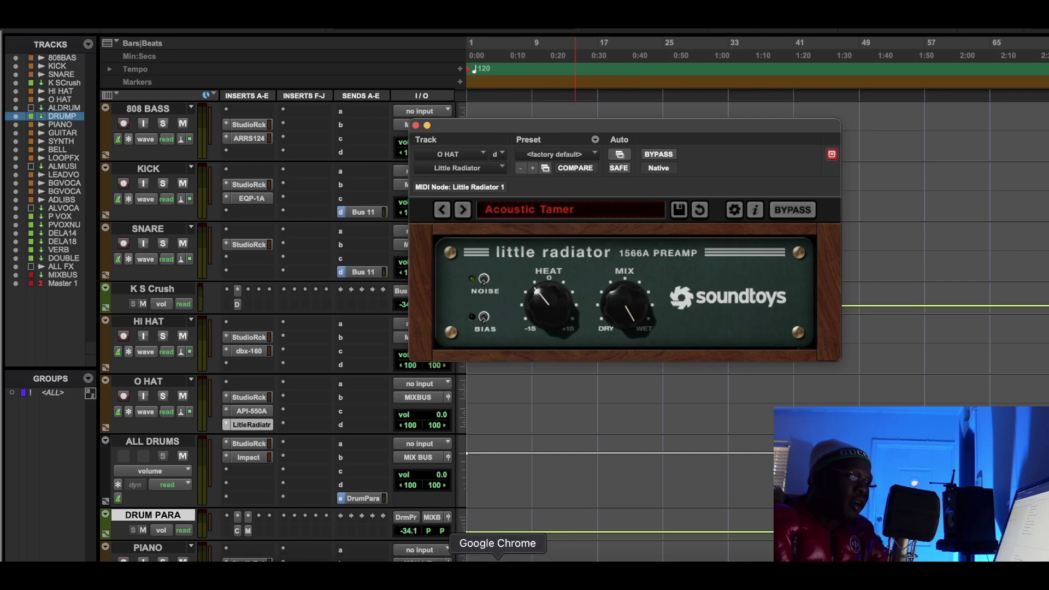
# Step: View the Altec 1567A and 436C hardware listings on Reverb in Chrome, then return to Pro Tools
pyautogui.click(501, 556)
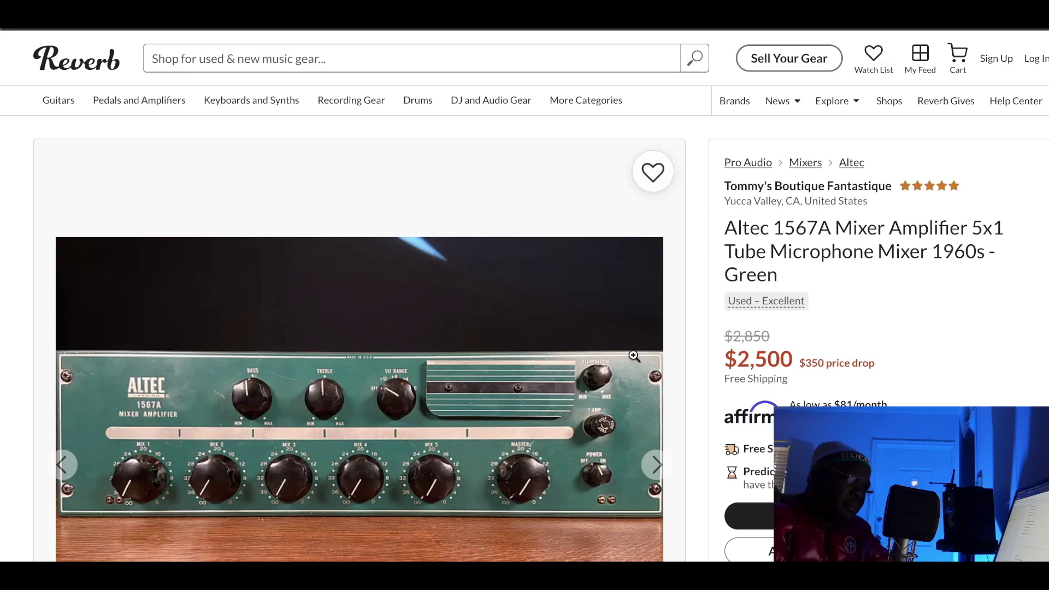
pyautogui.scroll(-3, 524, 295)
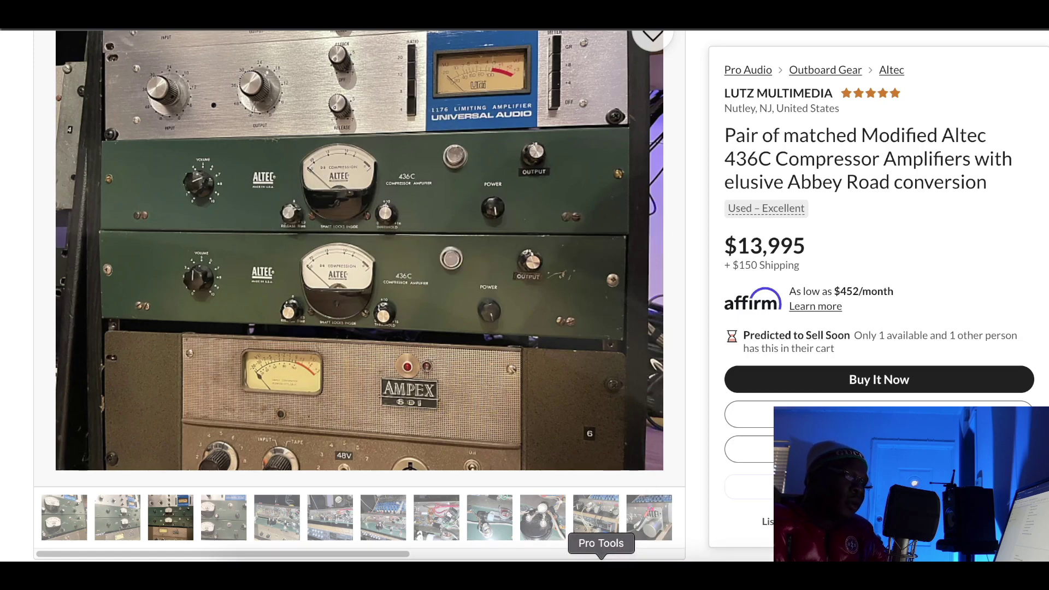
pyautogui.click(601, 559)
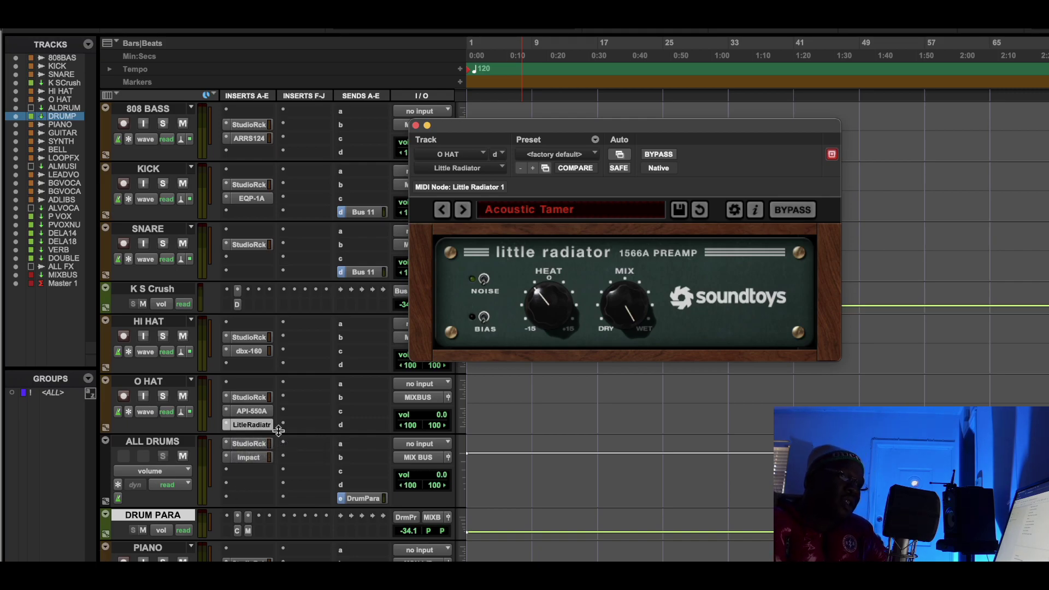
# Step: Examine the StudioRack and Impact compressor inserts on the ALL DRUMS track
pyautogui.scroll(-3, 278, 431)
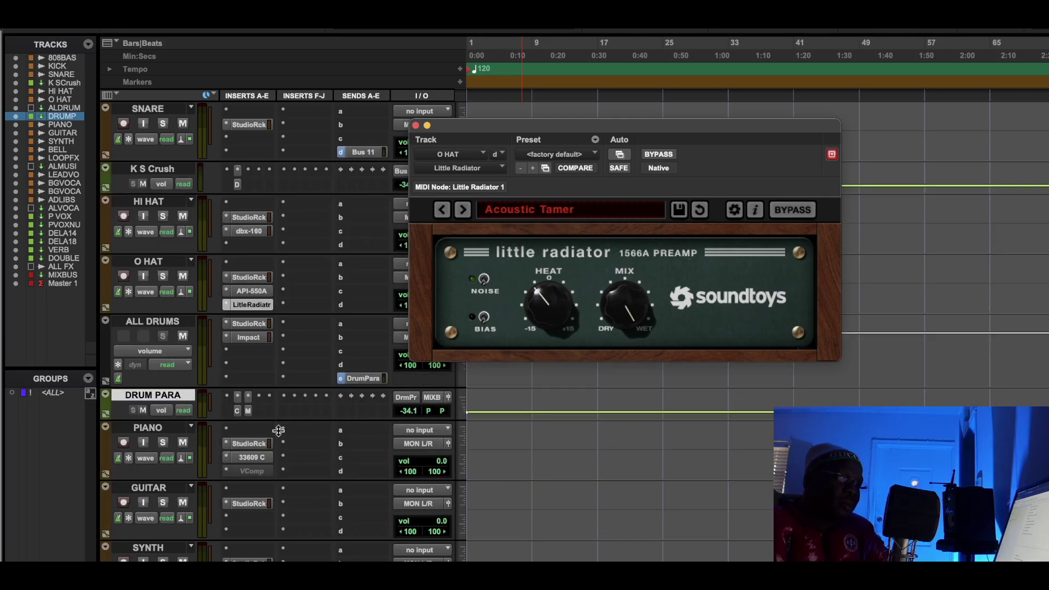
pyautogui.click(249, 323)
pyautogui.click(253, 333)
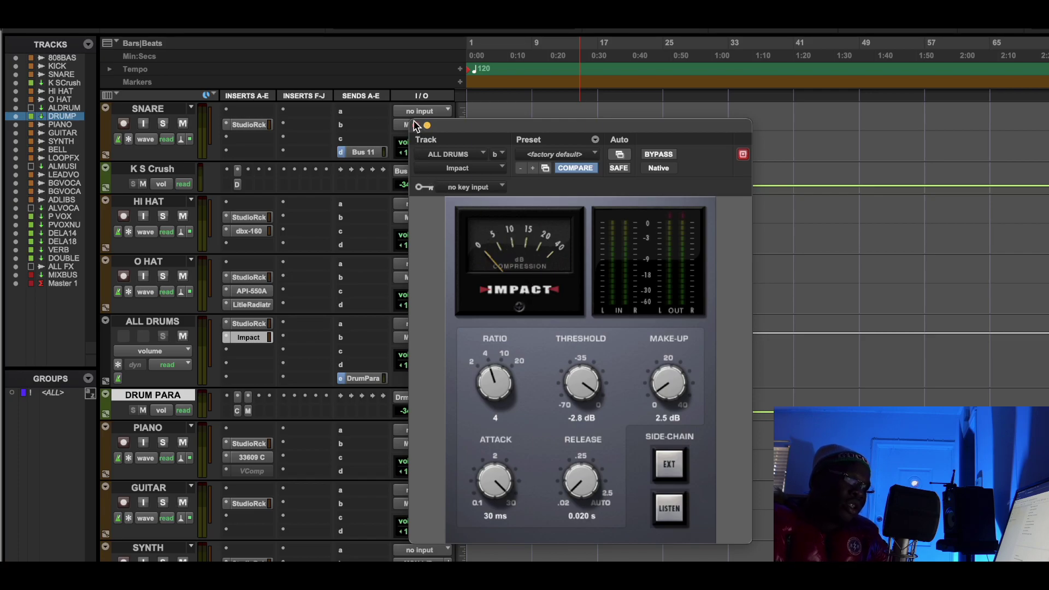
# Step: Examine the Chandler Limited Zener Limiter on the DRUM PARA track and close its plug-in window
pyautogui.click(238, 412)
pyautogui.click(238, 413)
pyautogui.moveTo(580, 126); pyautogui.dragTo(300, 54)
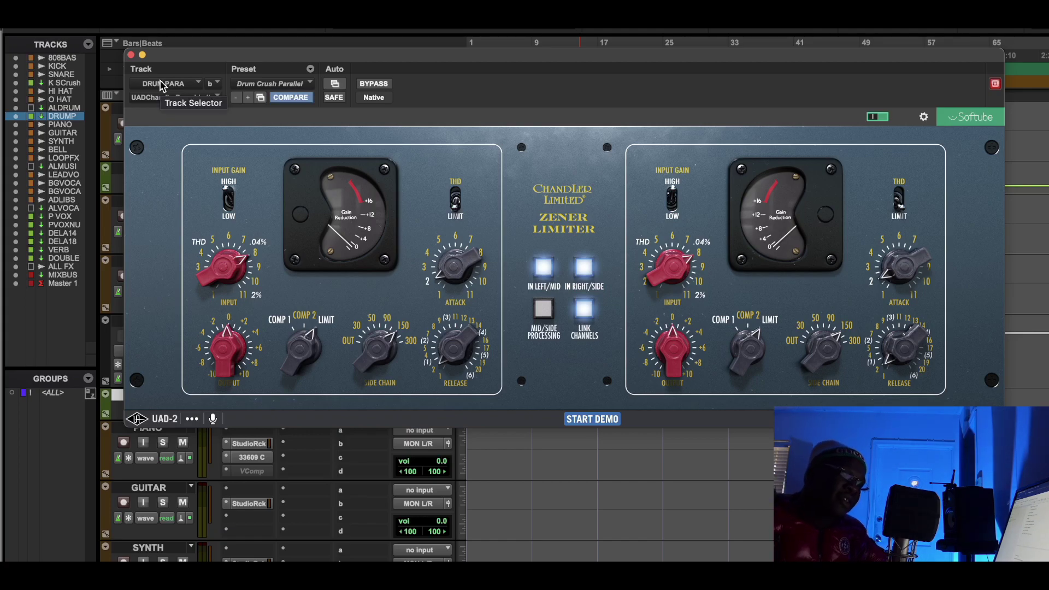
pyautogui.click(131, 55)
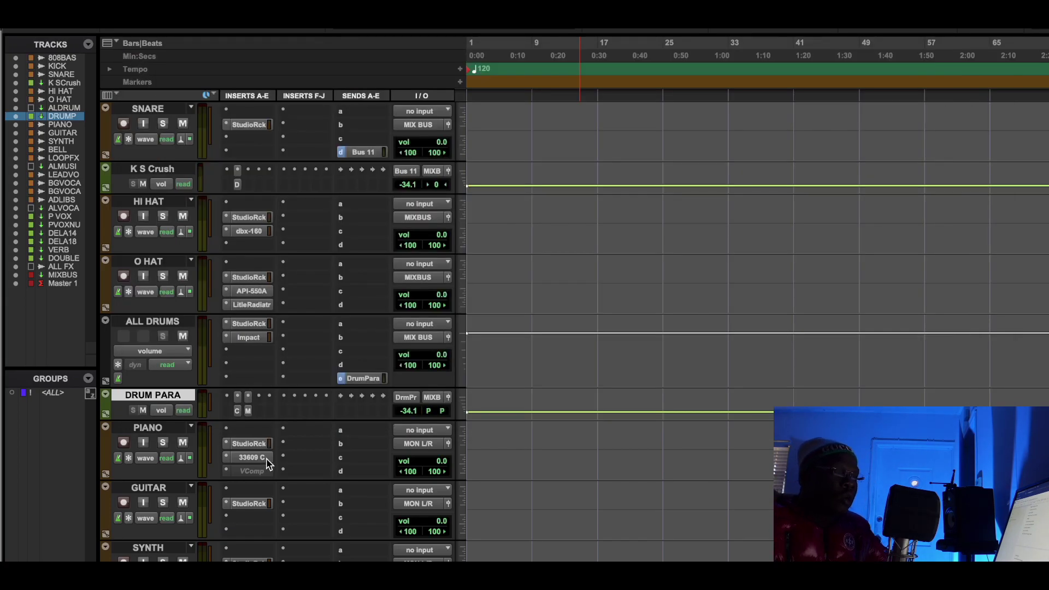
pyautogui.click(984, 55)
# Step: Examine the Neve 33609 C limiter/compressor on the PIANO track
pyautogui.scroll(-5, 584, 327)
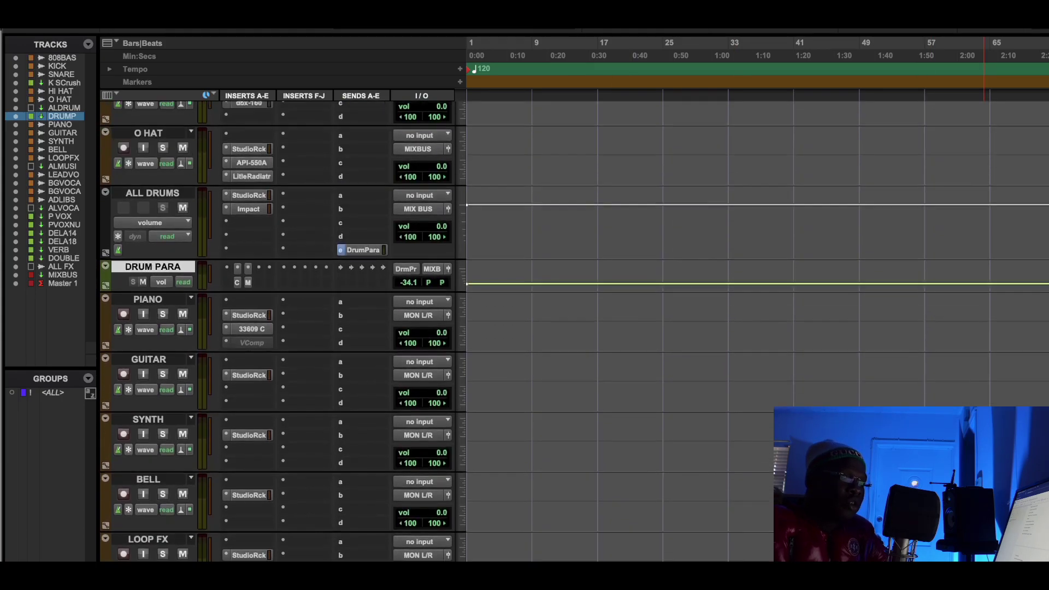
pyautogui.click(246, 331)
pyautogui.moveTo(494, 53); pyautogui.dragTo(462, 49)
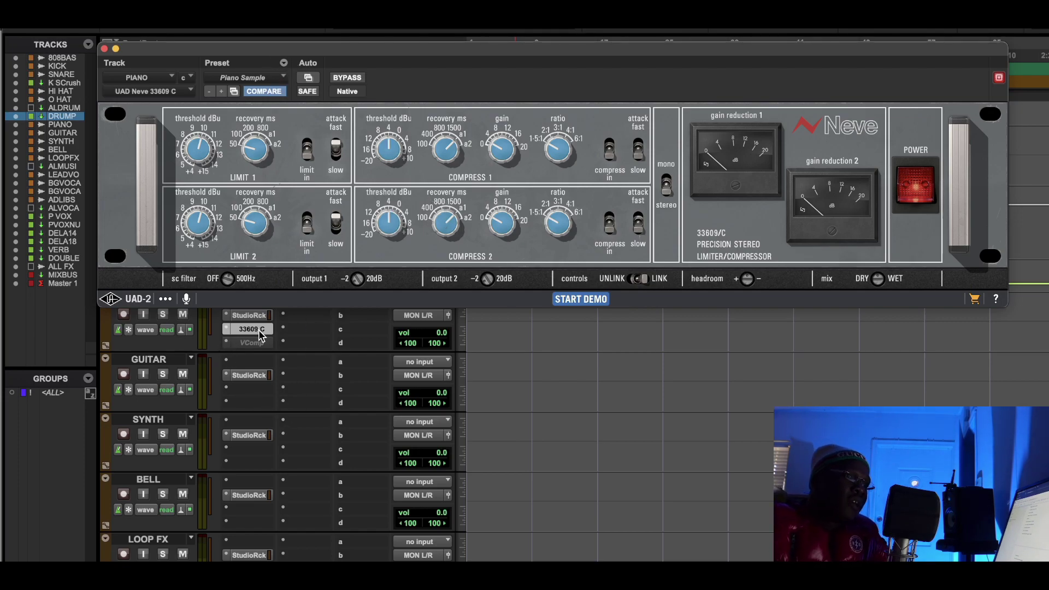
# Step: Activate the VComp on the PIANO track, examine its settings, and make it inactive again
pyautogui.rightClick(261, 343)
pyautogui.click(270, 361)
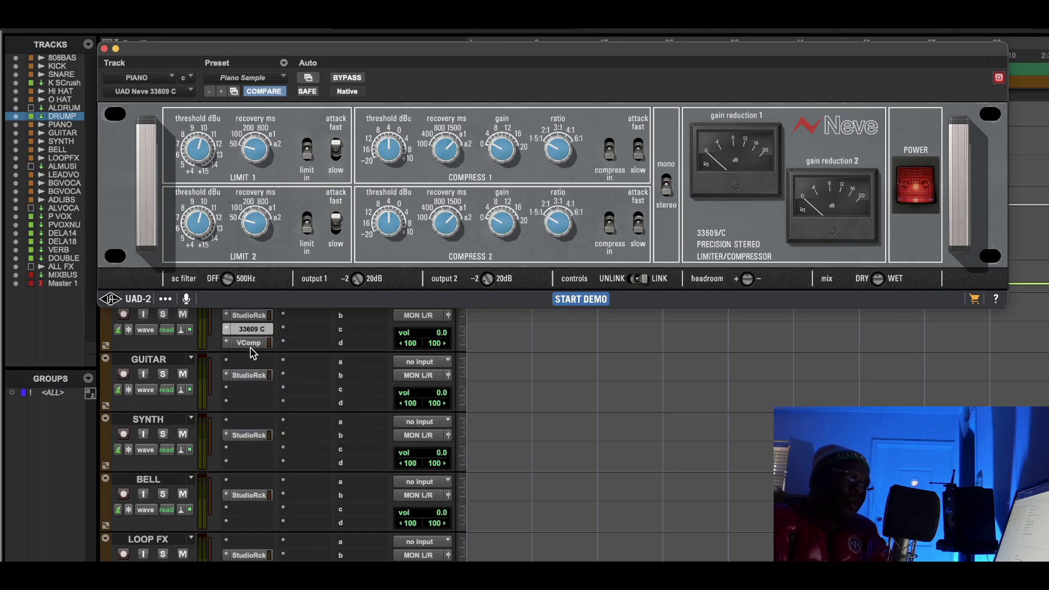
pyautogui.click(250, 343)
pyautogui.moveTo(379, 48); pyautogui.dragTo(846, 33)
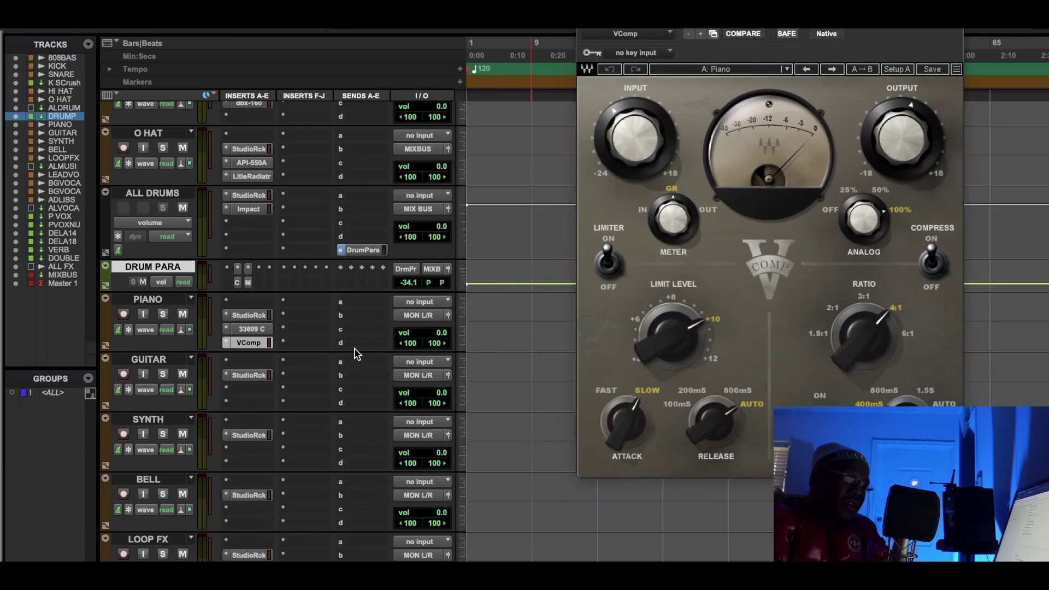
pyautogui.rightClick(262, 347)
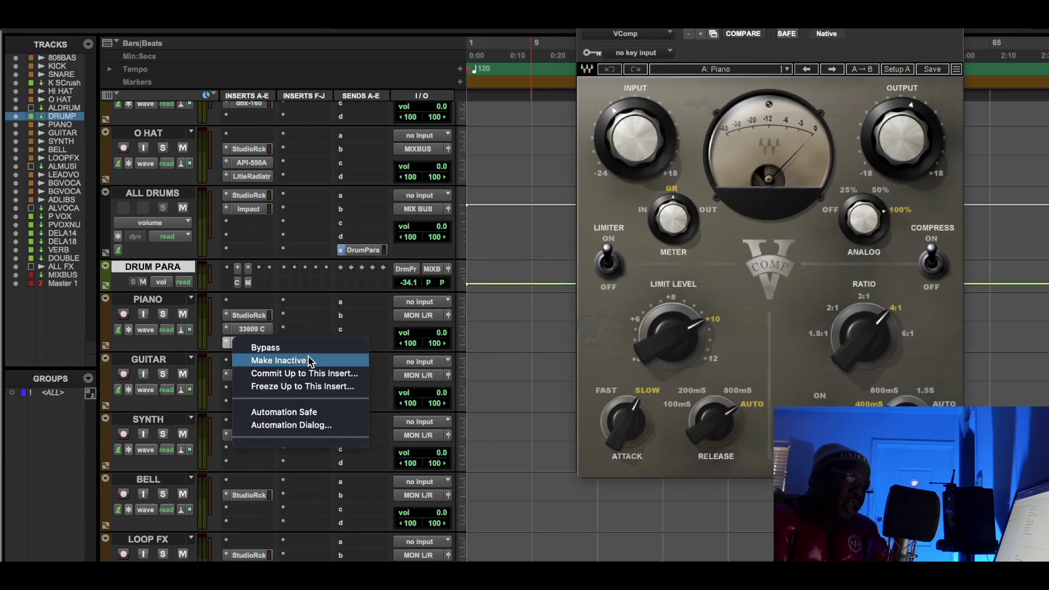
pyautogui.click(309, 359)
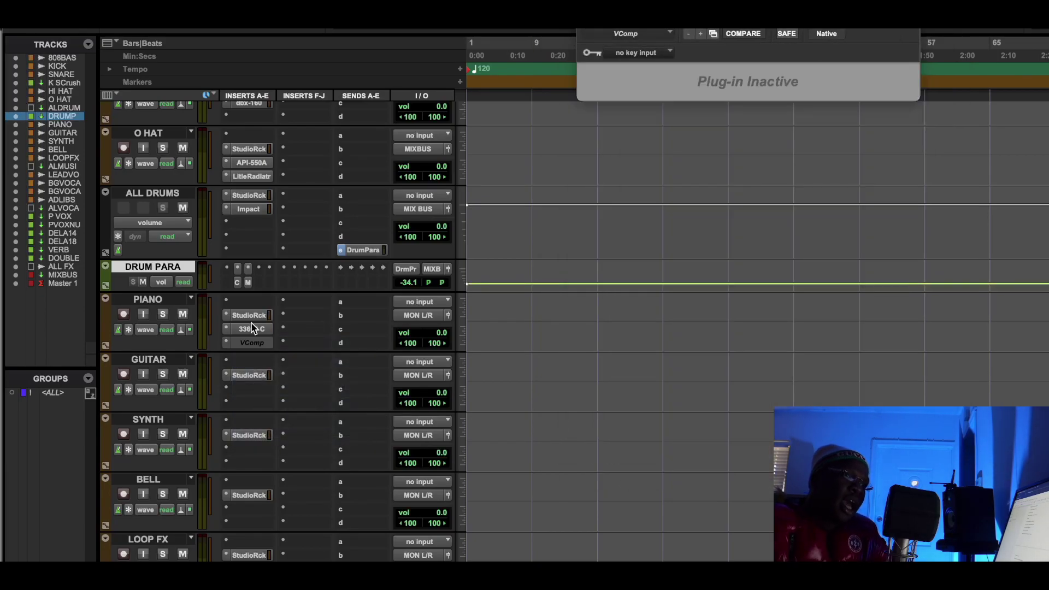
# Step: Reopen the PIANO track's Neve 33609 C for a second look and close its window
pyautogui.click(253, 328)
pyautogui.moveTo(672, 23); pyautogui.dragTo(218, 57)
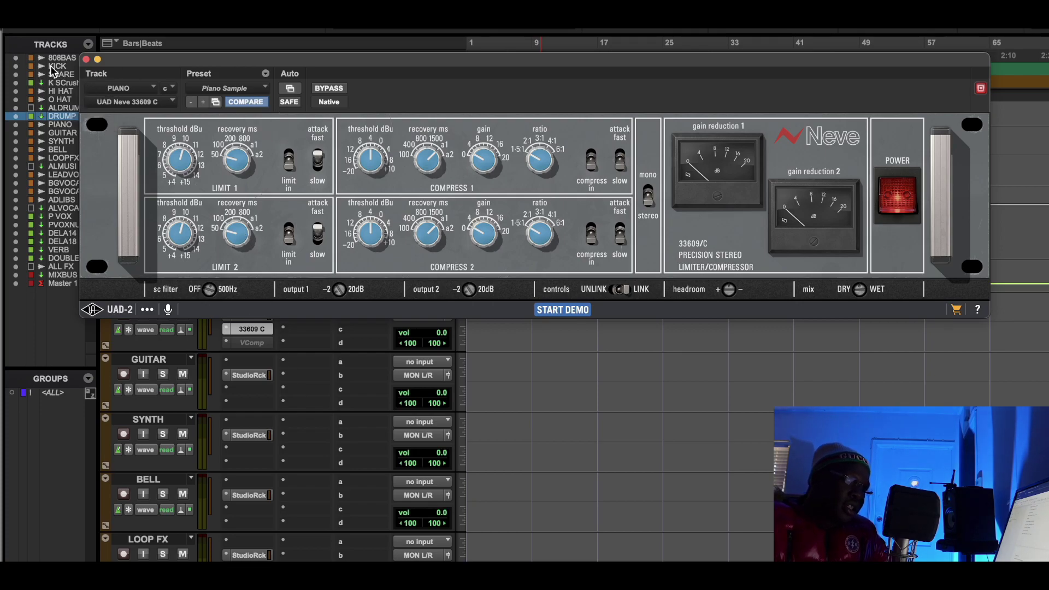
pyautogui.click(88, 60)
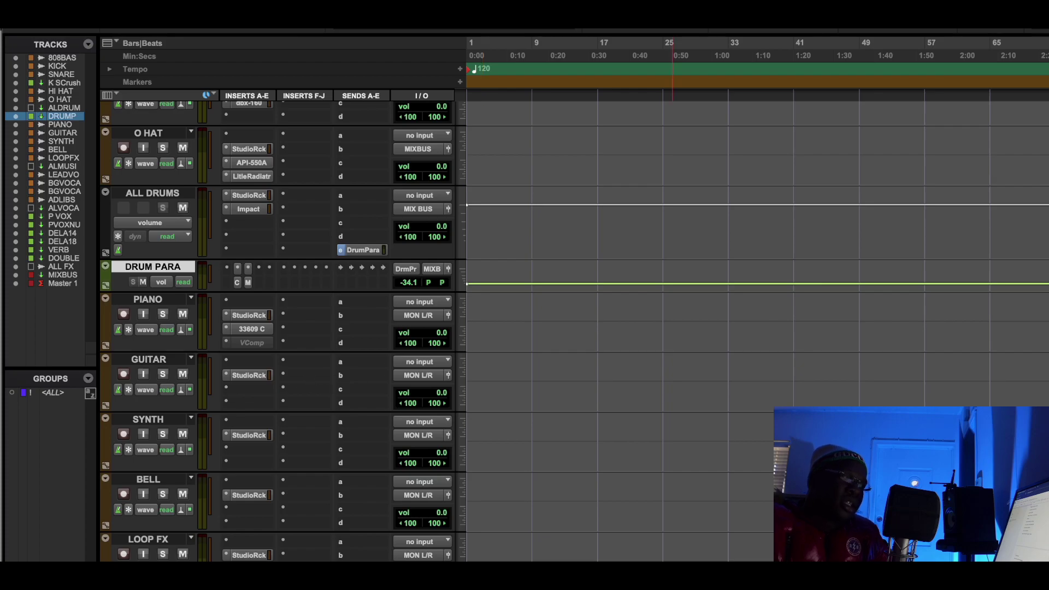
# Step: Insert the stereo UAD Studer A800 on the ALL MUSIC track's second insert and decline its free demo
pyautogui.scroll(-10, 546, 327)
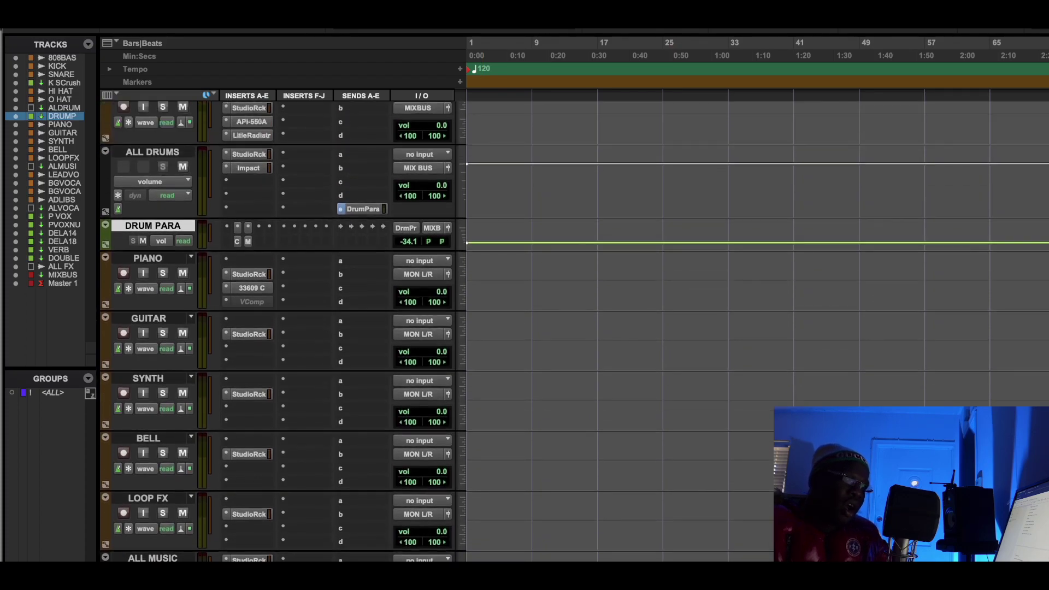
pyautogui.scroll(-4, 546, 328)
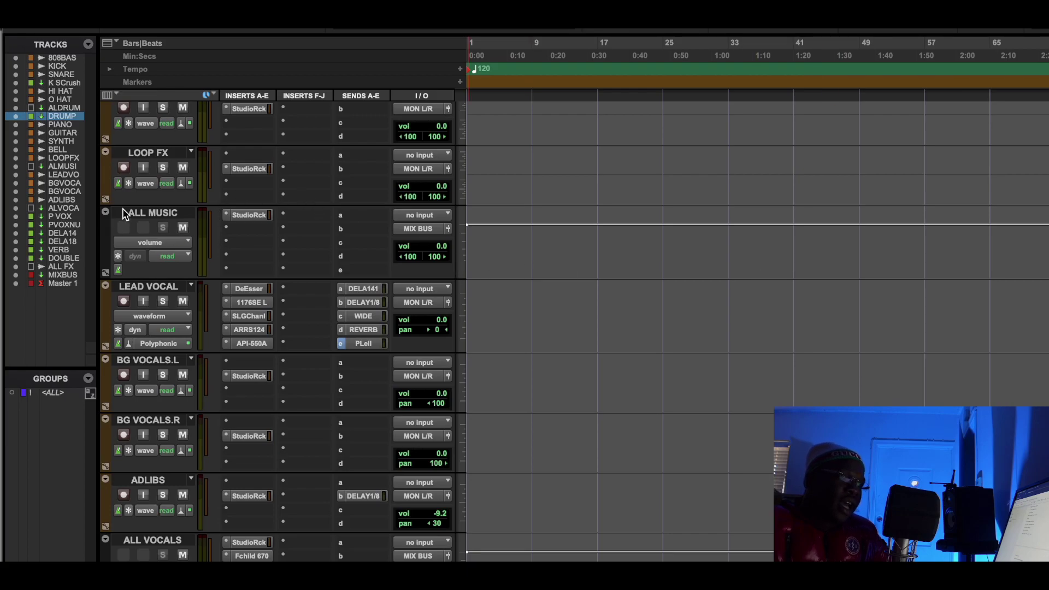
pyautogui.click(259, 227)
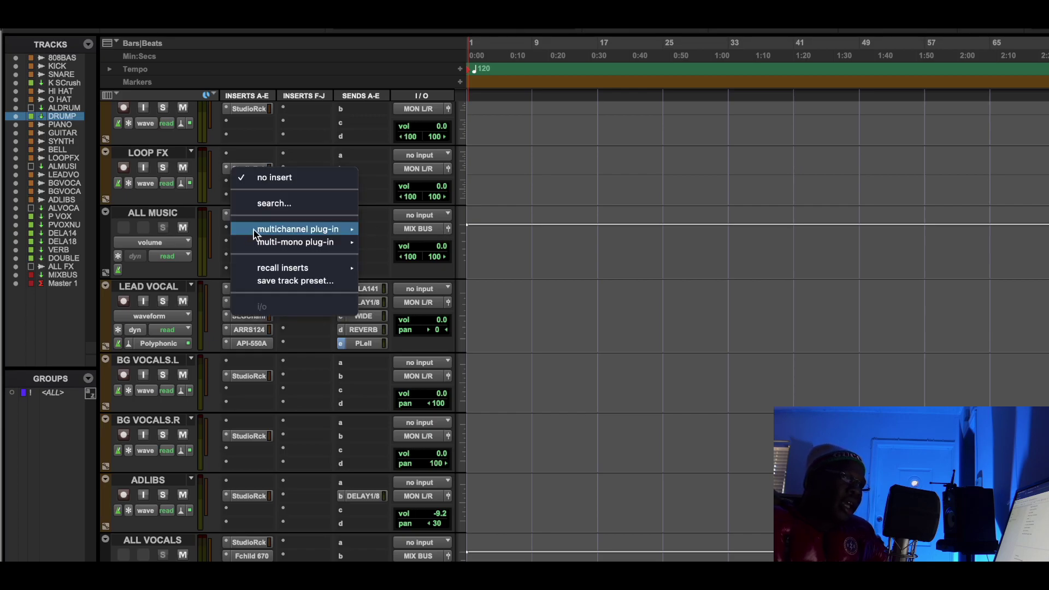
pyautogui.click(266, 204)
pyautogui.write('a80')
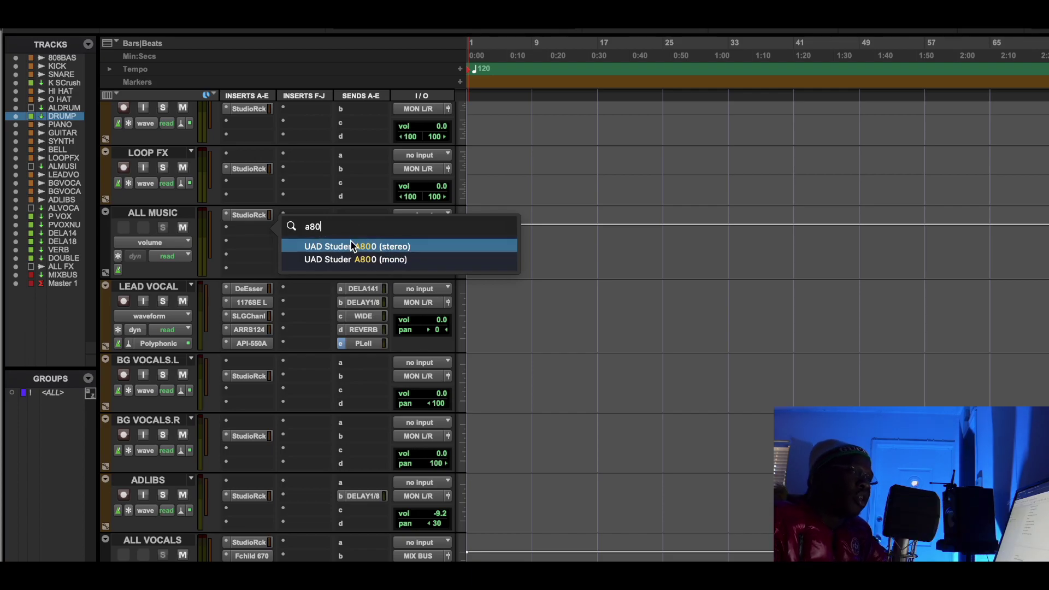
pyautogui.click(349, 246)
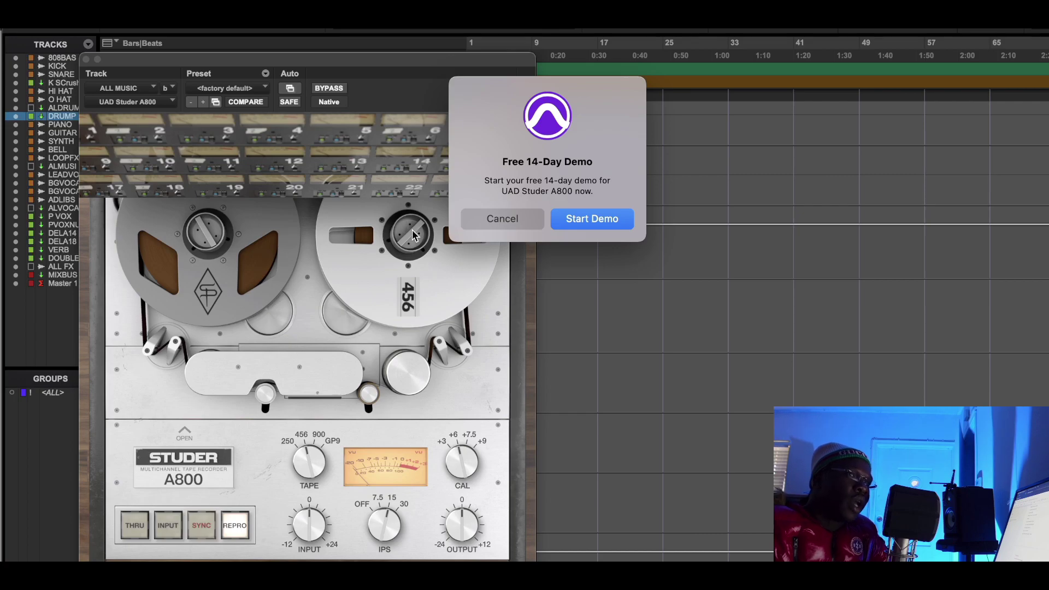
pyautogui.click(492, 220)
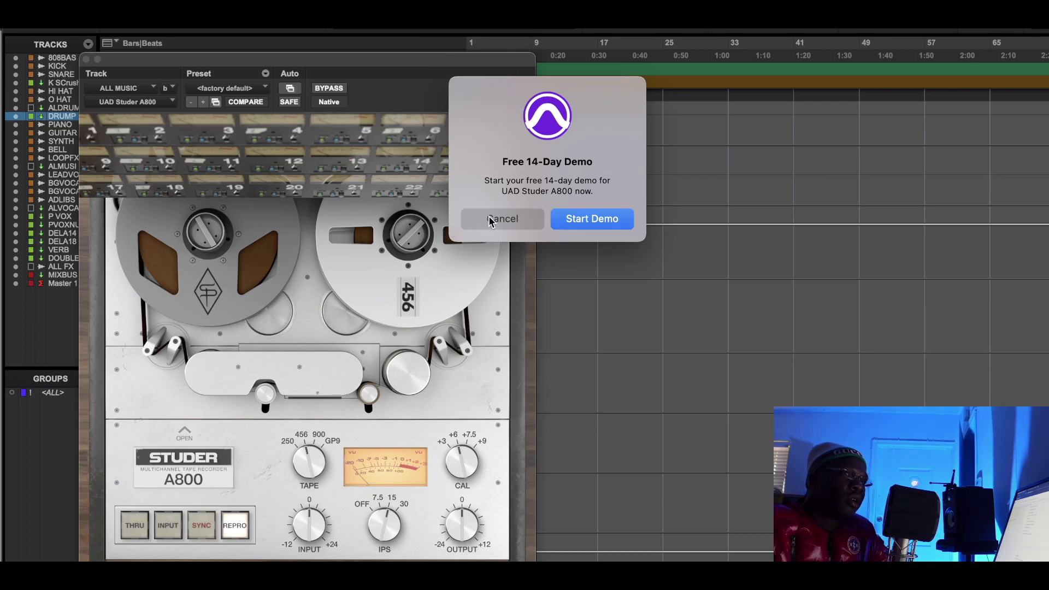
# Step: Load the Hi-Fi-30IPS GP9 +6 preset in the Studer A800, adjust its CAL setting, and close the plug-in
pyautogui.click(227, 87)
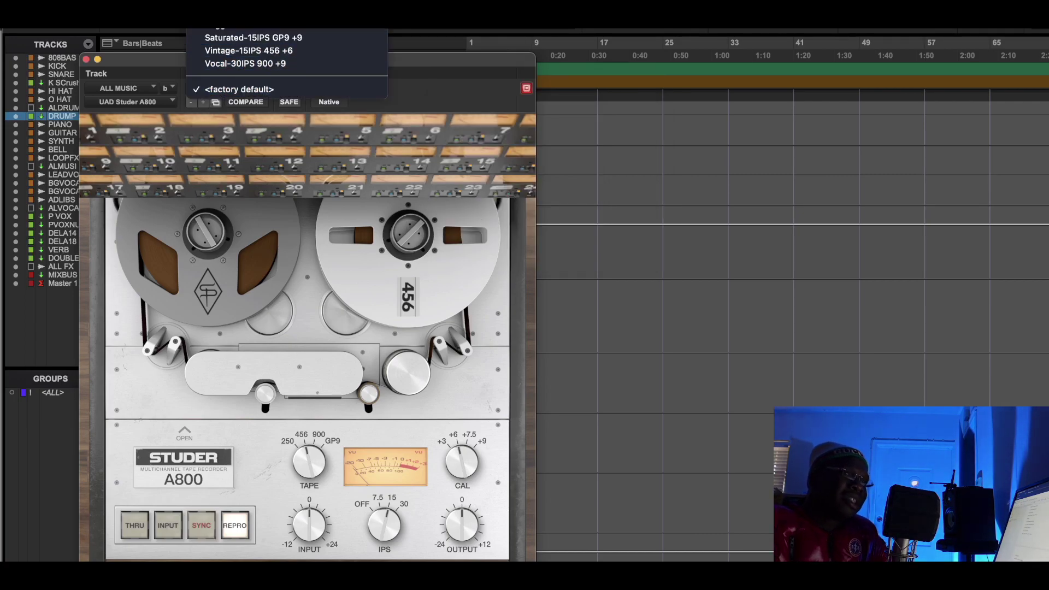
pyautogui.scroll(5, 256, 32)
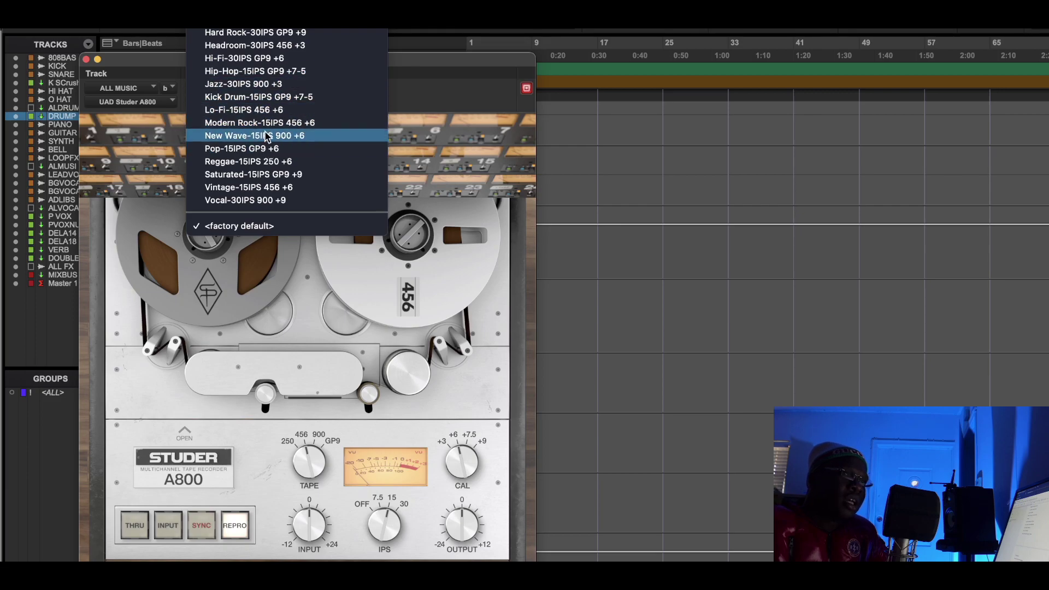
pyautogui.click(264, 58)
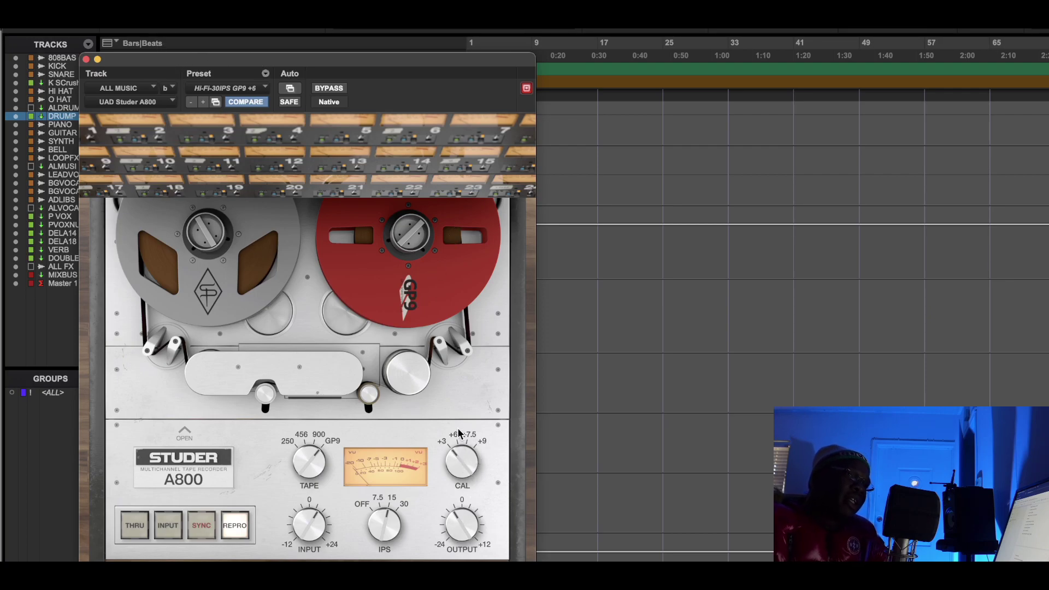
pyautogui.moveTo(457, 476); pyautogui.dragTo(489, 386)
pyautogui.click(85, 59)
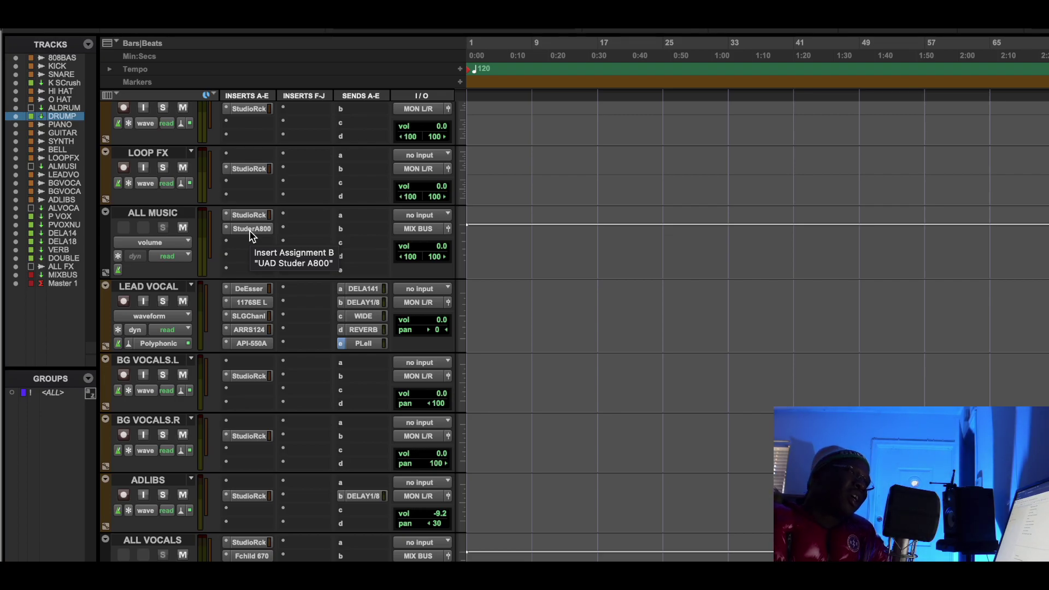
# Step: Examine the DeEsser and the UA 1176SE Legacy limiter on the LEAD VOCAL track
pyautogui.click(246, 287)
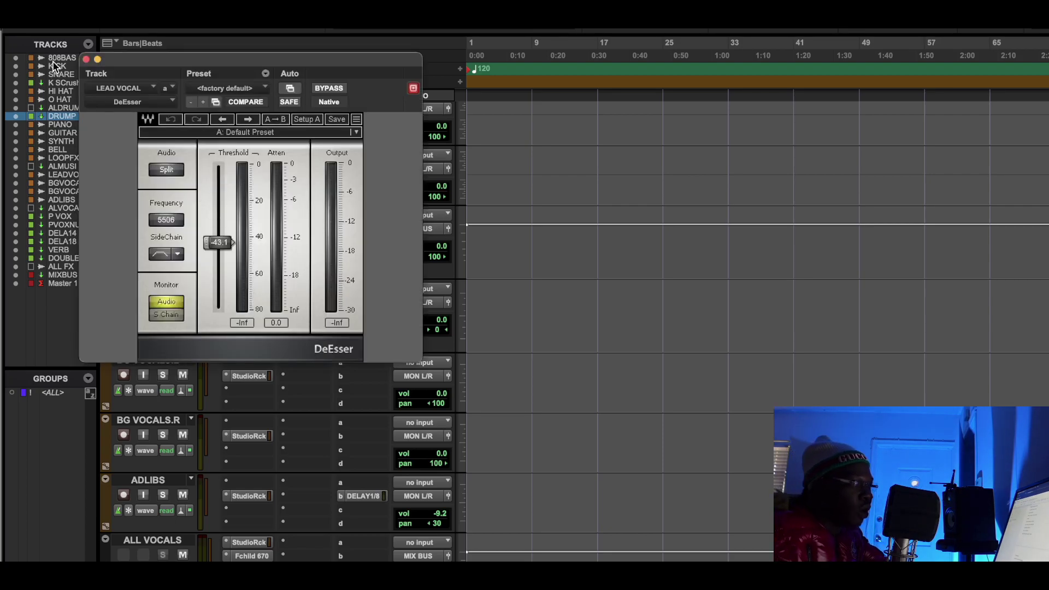
pyautogui.click(86, 58)
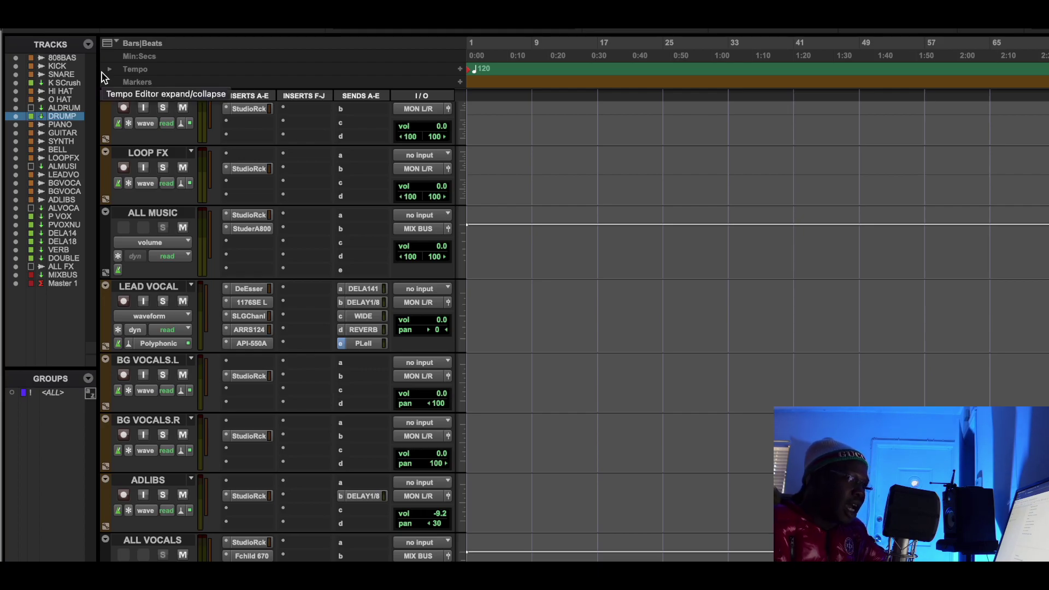
pyautogui.click(251, 302)
pyautogui.moveTo(424, 61); pyautogui.dragTo(508, 71)
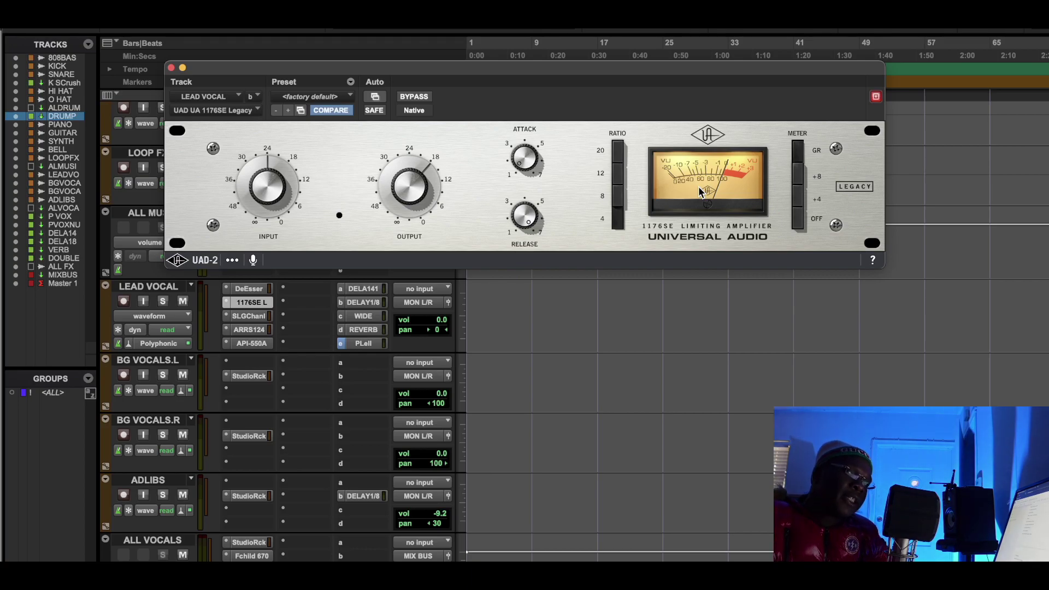
# Step: Open the SSL G-Channel on the LEAD VOCAL track and examine its Wells Lead Vocal preset, the artist preset list, and the filter and EQ settings
pyautogui.click(679, 282)
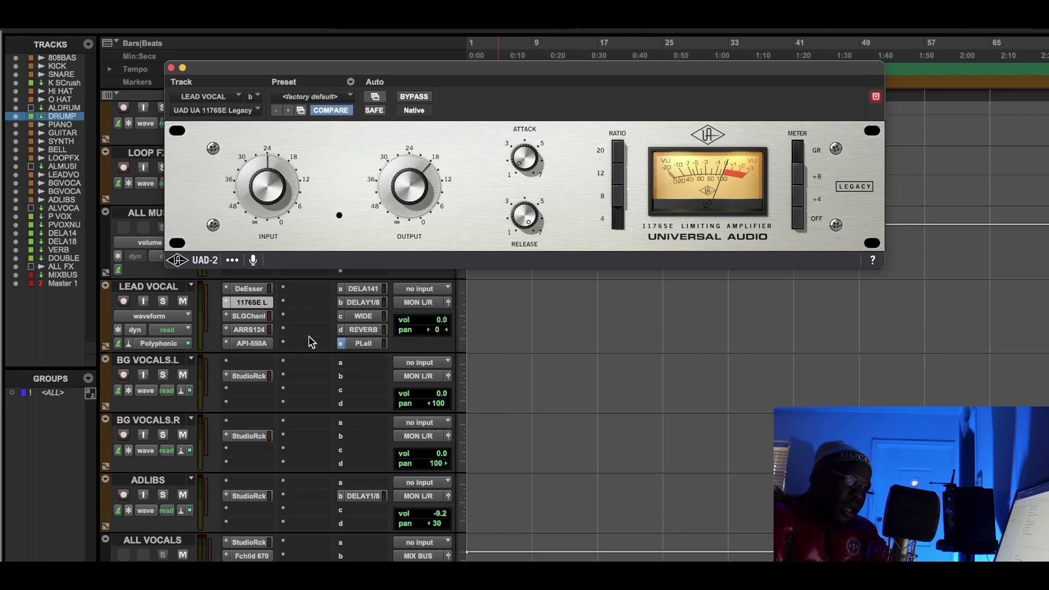
pyautogui.click(265, 319)
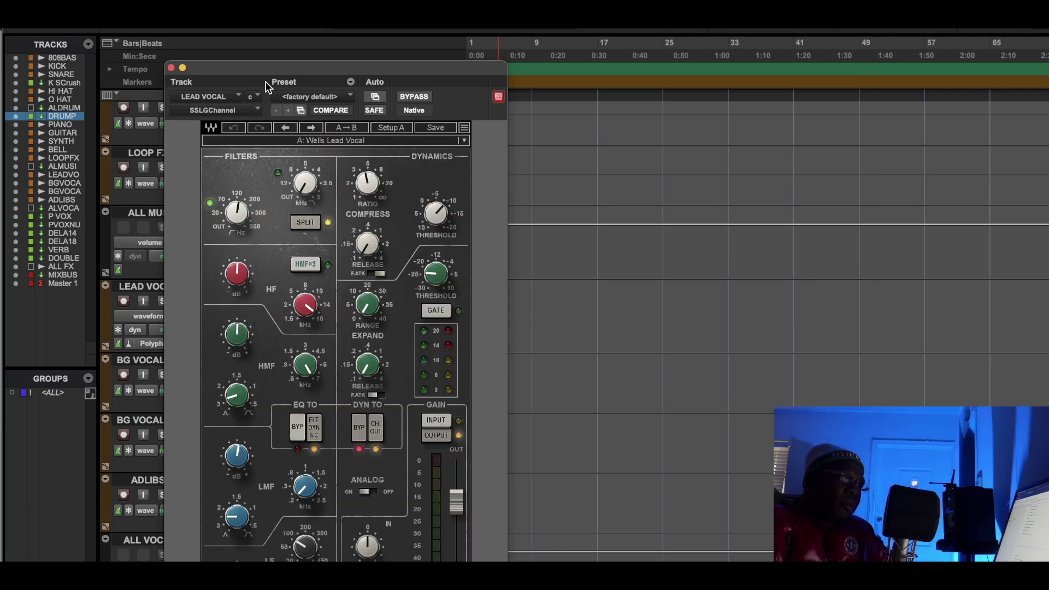
pyautogui.moveTo(289, 73); pyautogui.dragTo(418, 0)
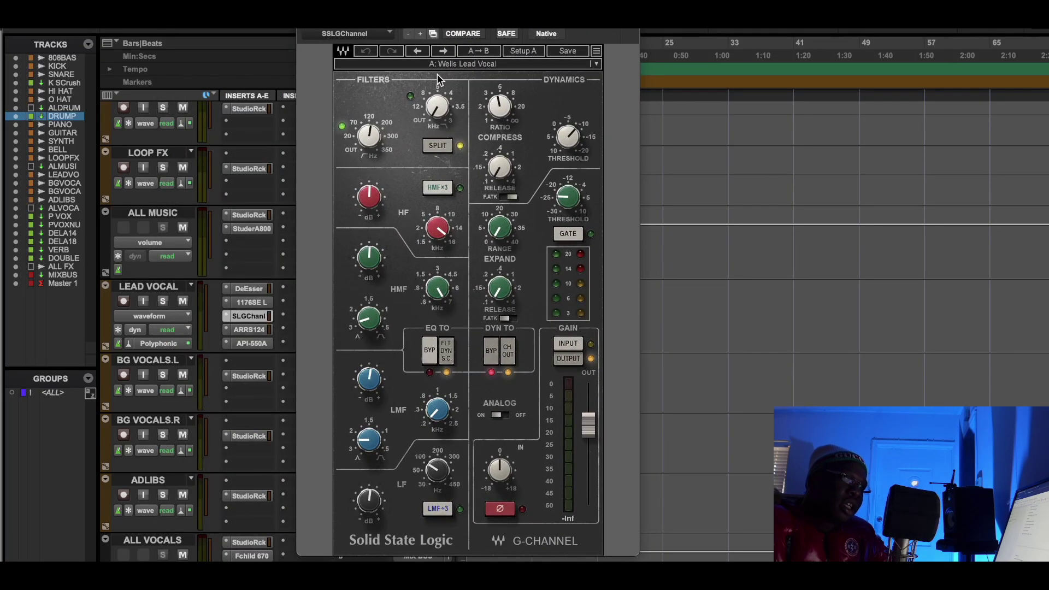
pyautogui.click(482, 67)
pyautogui.scroll(-10, 609, 490)
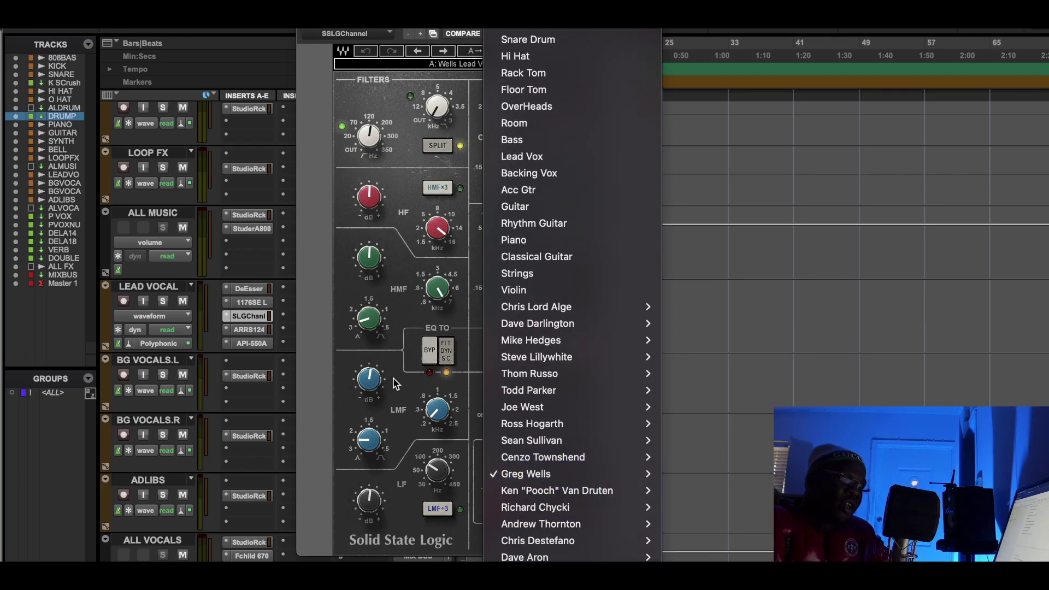
pyautogui.click(315, 331)
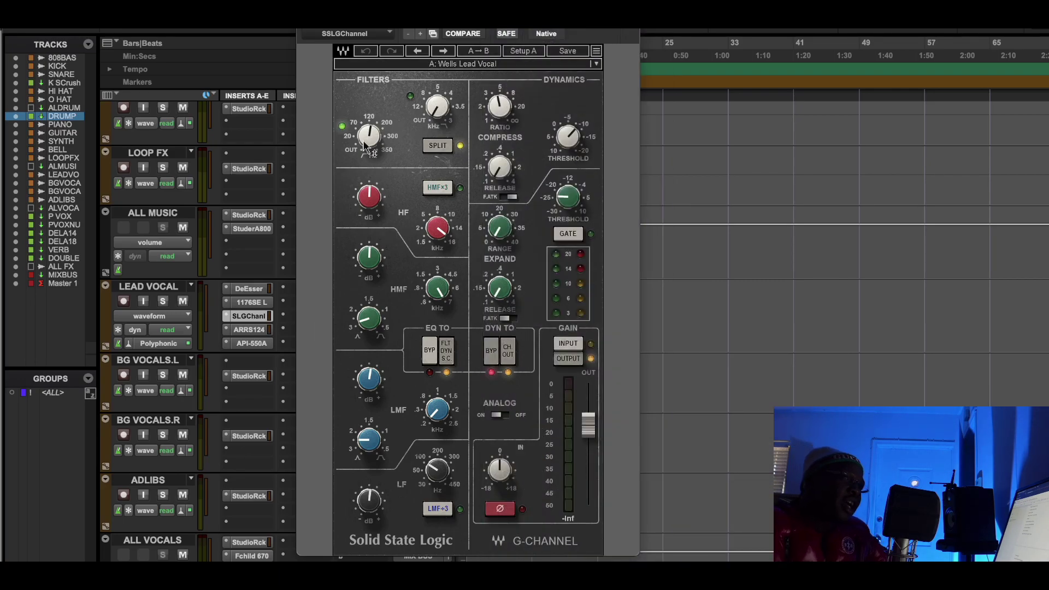
pyautogui.moveTo(364, 146)
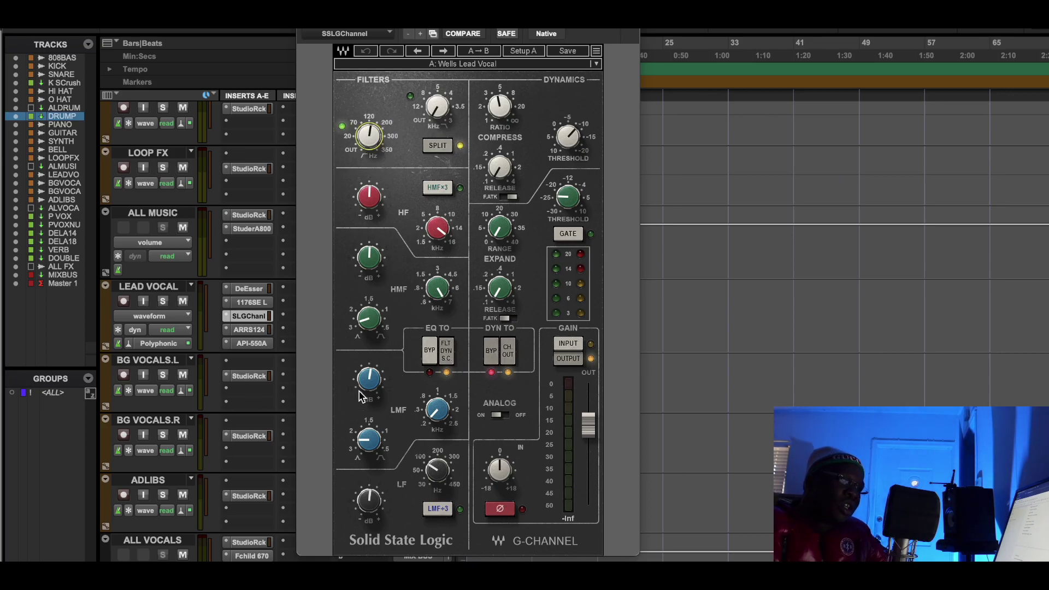
pyautogui.moveTo(370, 503)
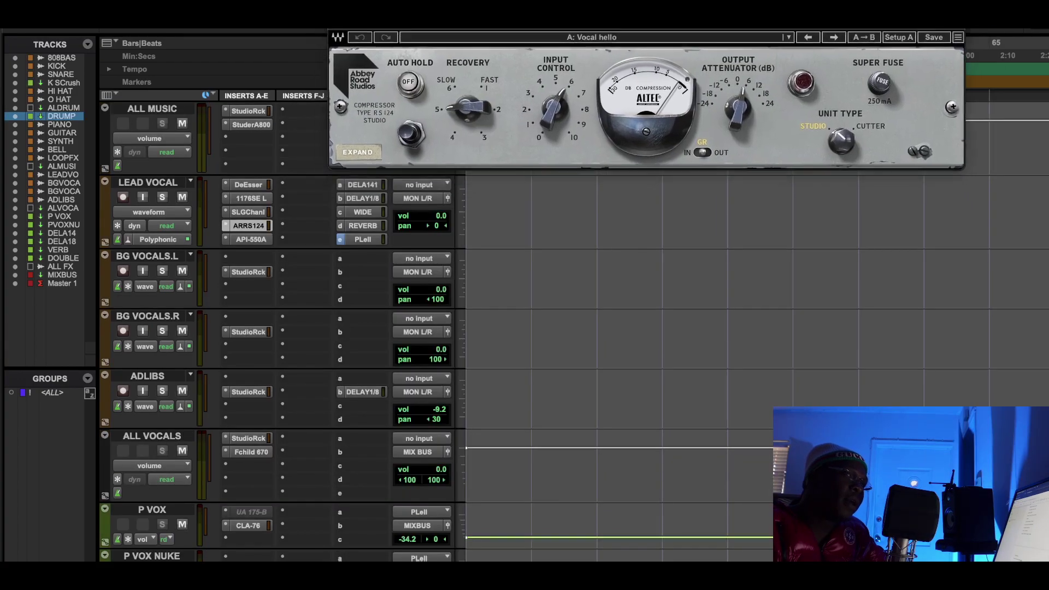
# Step: Examine the Abbey Road RS124 and the API-550A equalizer on the LEAD VOCAL track, and close the plug-in window
pyautogui.moveTo(541, 33); pyautogui.dragTo(579, 167)
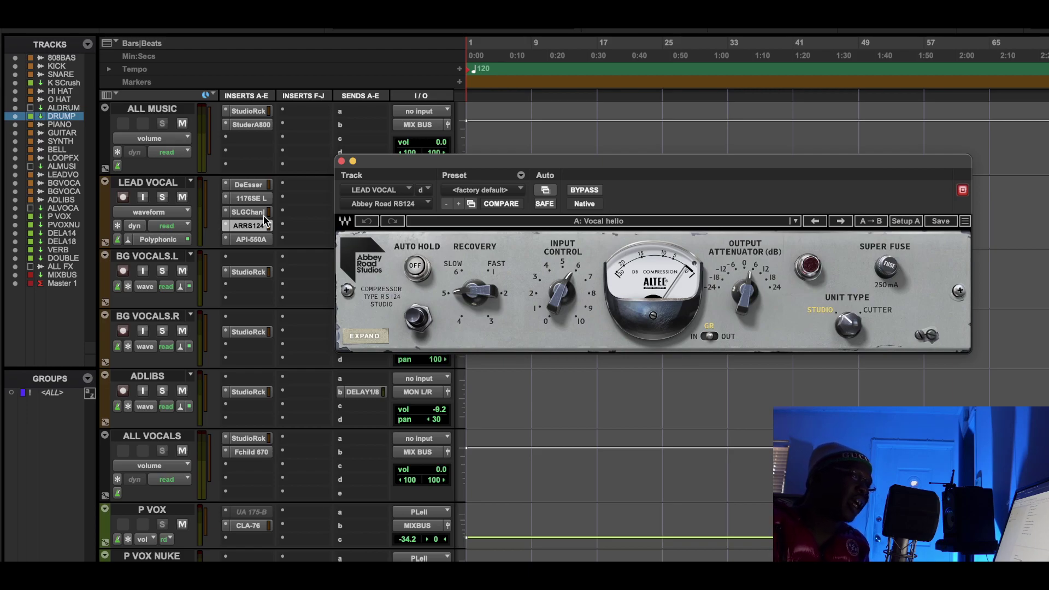
pyautogui.click(254, 242)
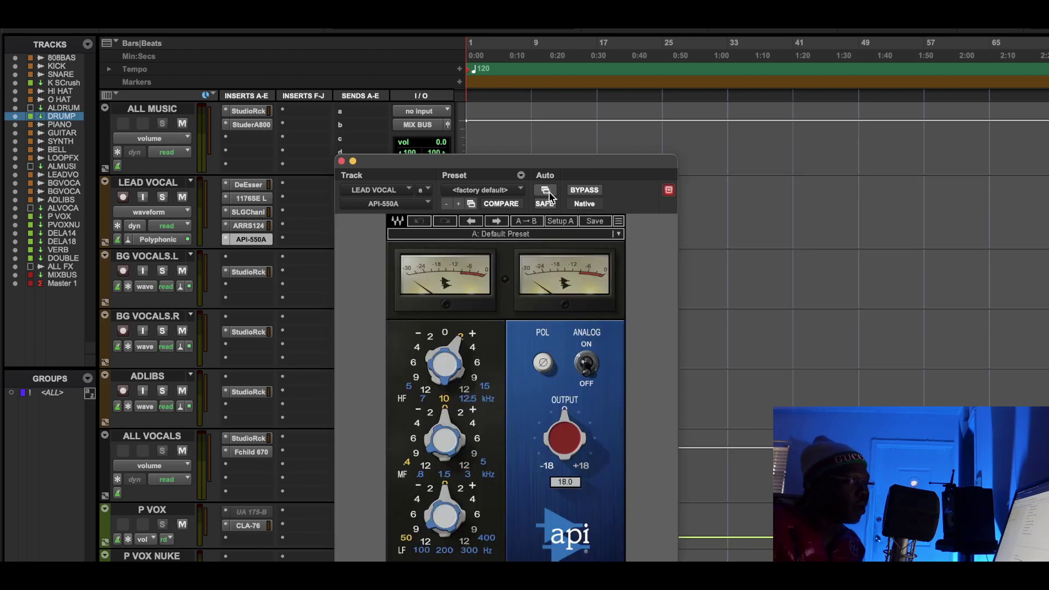
pyautogui.moveTo(525, 164); pyautogui.dragTo(569, 26)
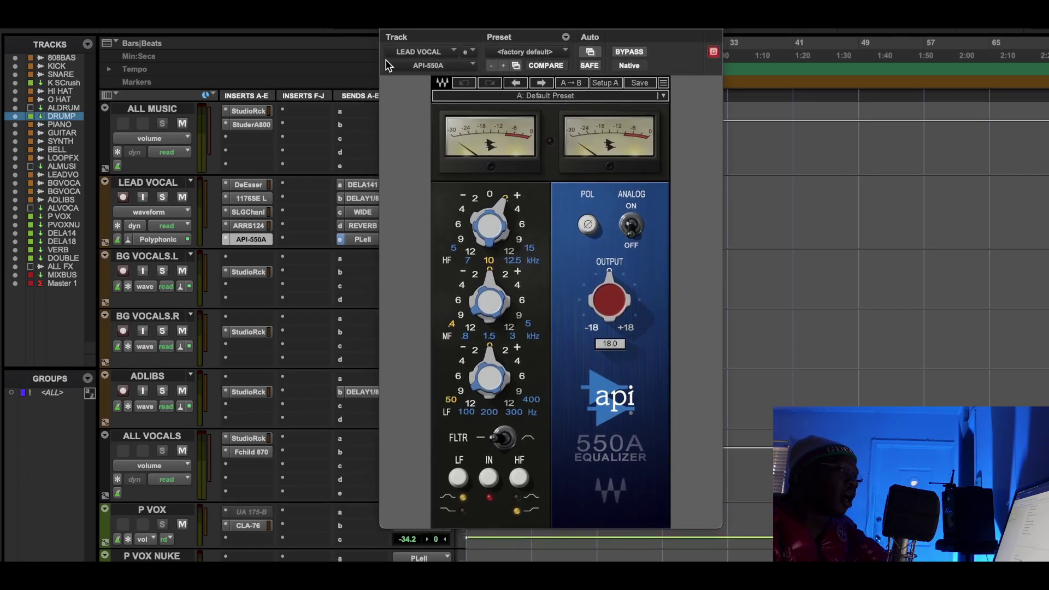
pyautogui.press('super+w')
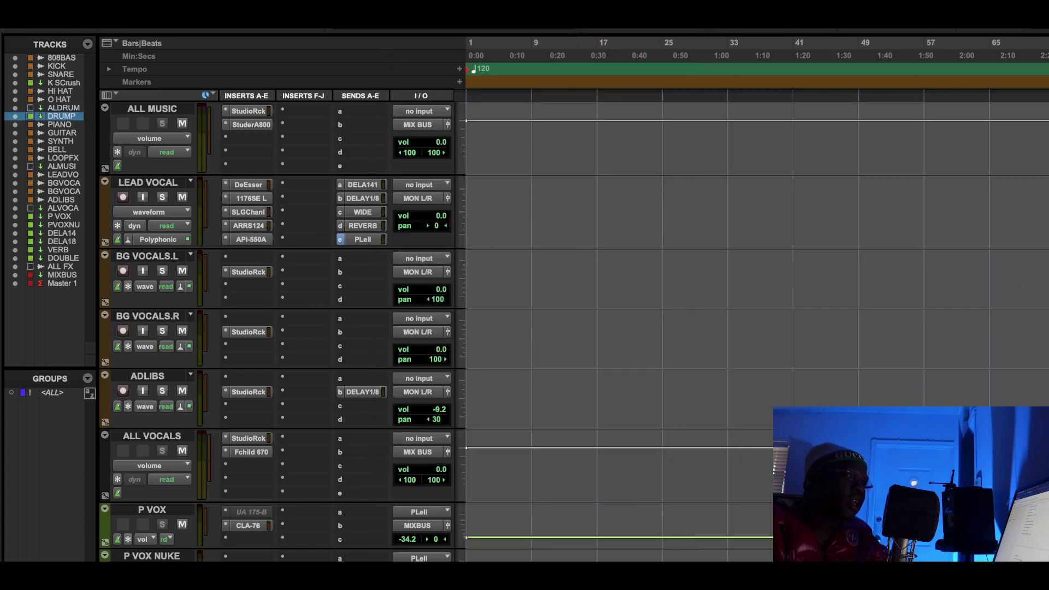
# Step: Check the StudioRack insert on the ALL VOCALS track and open the Fairchild 670 on its second insert
pyautogui.scroll(-3, 282, 328)
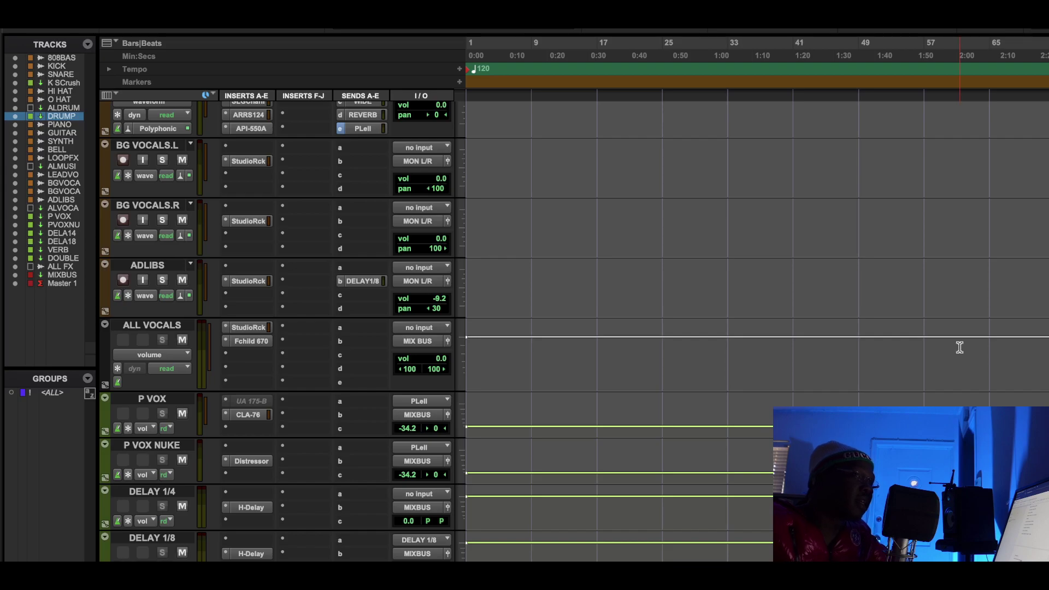
pyautogui.click(251, 328)
pyautogui.click(251, 327)
pyautogui.click(249, 328)
pyautogui.click(249, 328)
pyautogui.click(255, 340)
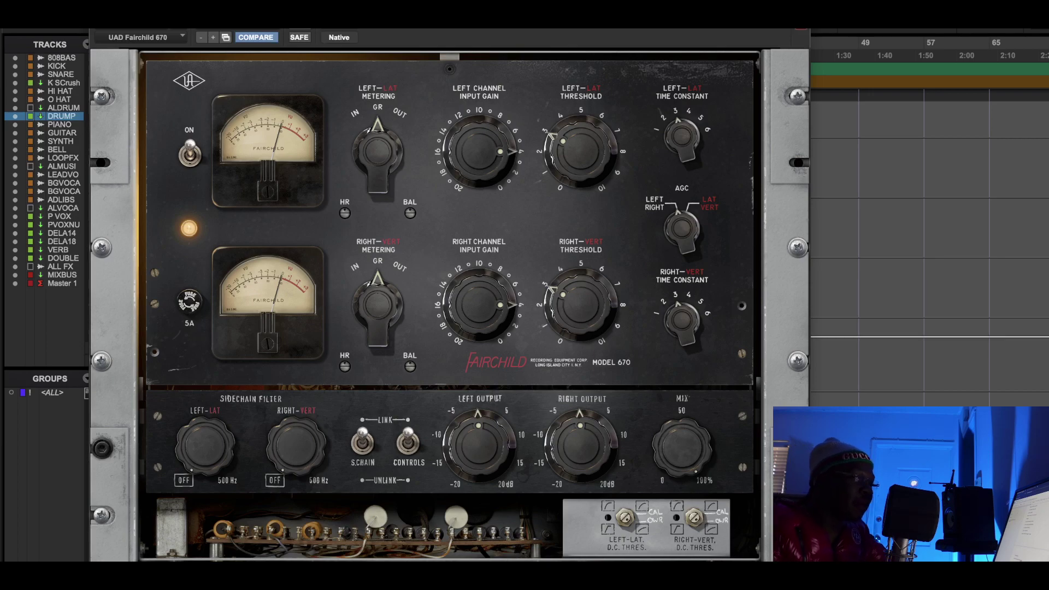
# Step: Switch to the browser to view the modified Altec 436C compressor listing and the Eric Valentine video with Greg Wells, and return to Pro Tools
pyautogui.click(471, 570)
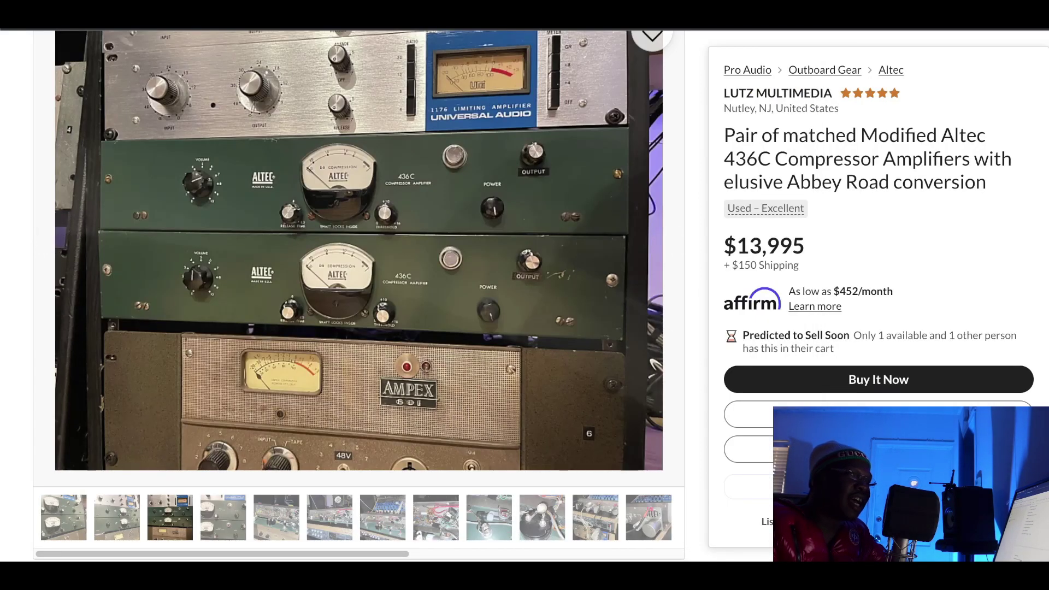
pyautogui.hotkey('ctrl', 'Tab')
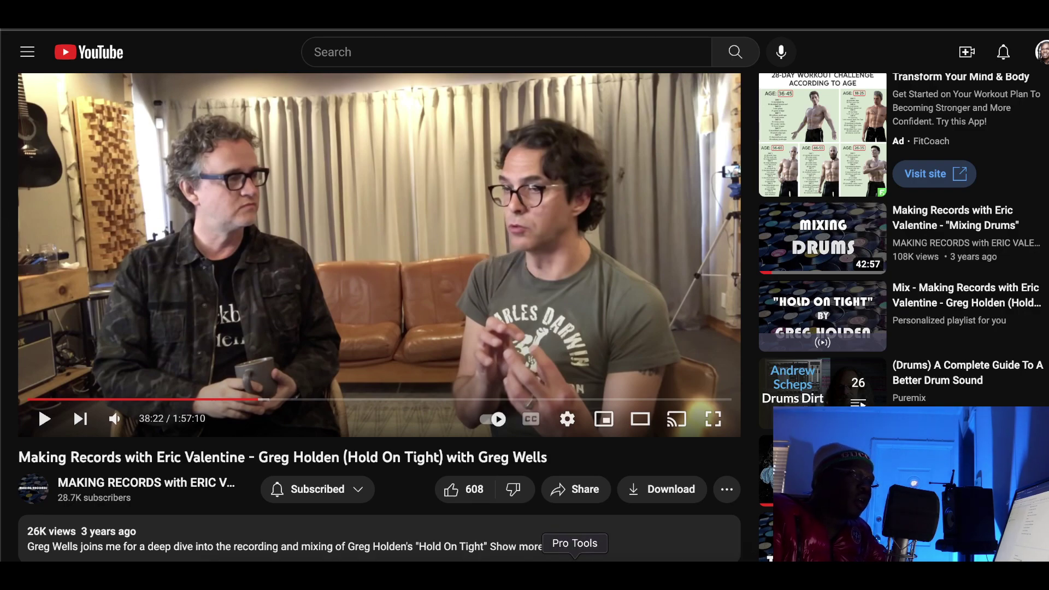
pyautogui.click(575, 561)
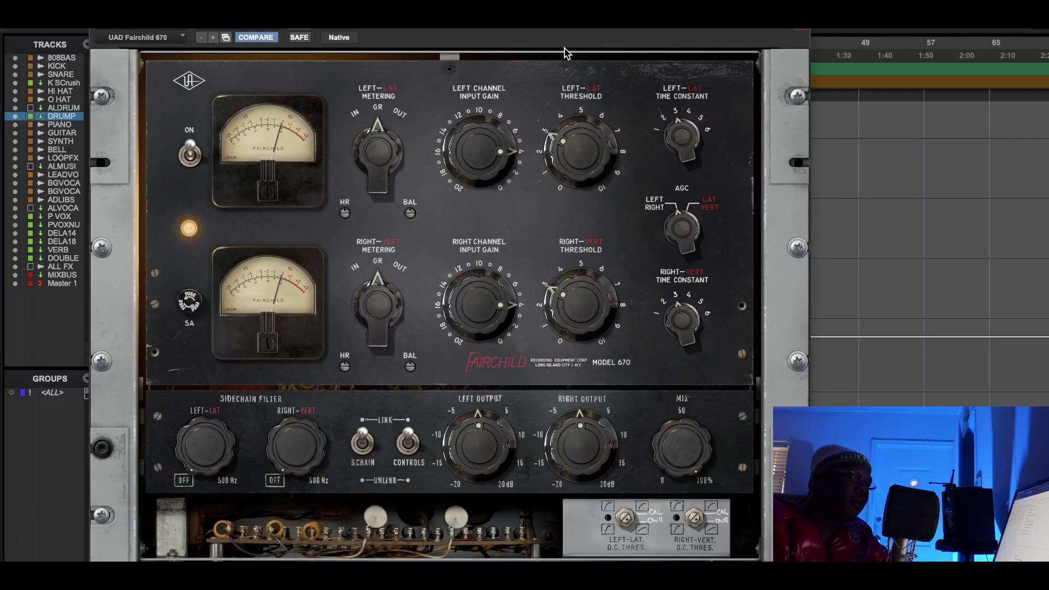
# Step: Examine the Fairchild 670's full front panel on the ALL VOCALS track and close its window
pyautogui.moveTo(568, 25); pyautogui.dragTo(730, 16)
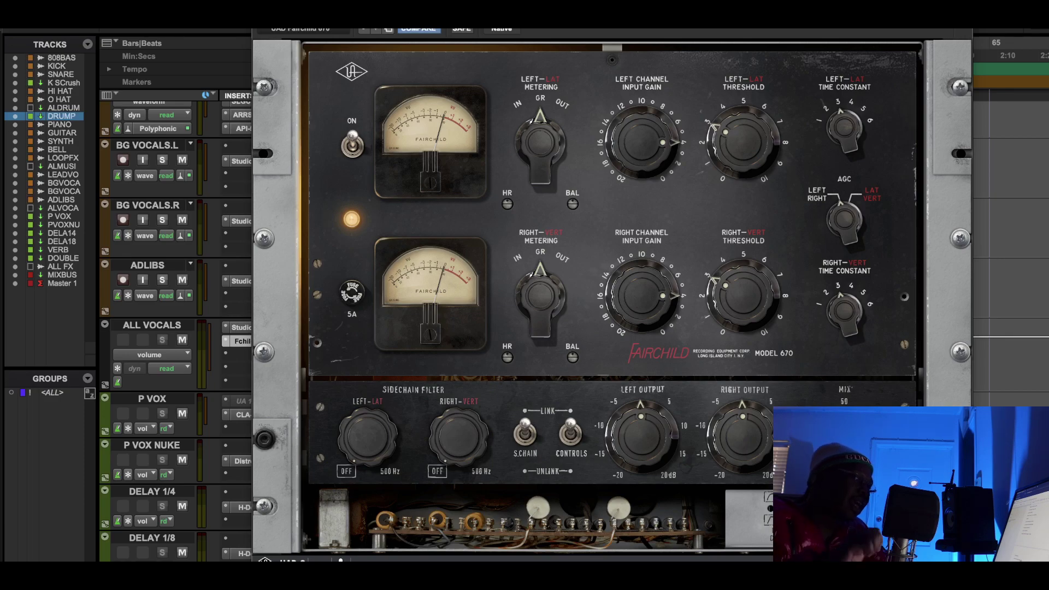
pyautogui.moveTo(491, 29); pyautogui.dragTo(299, 8)
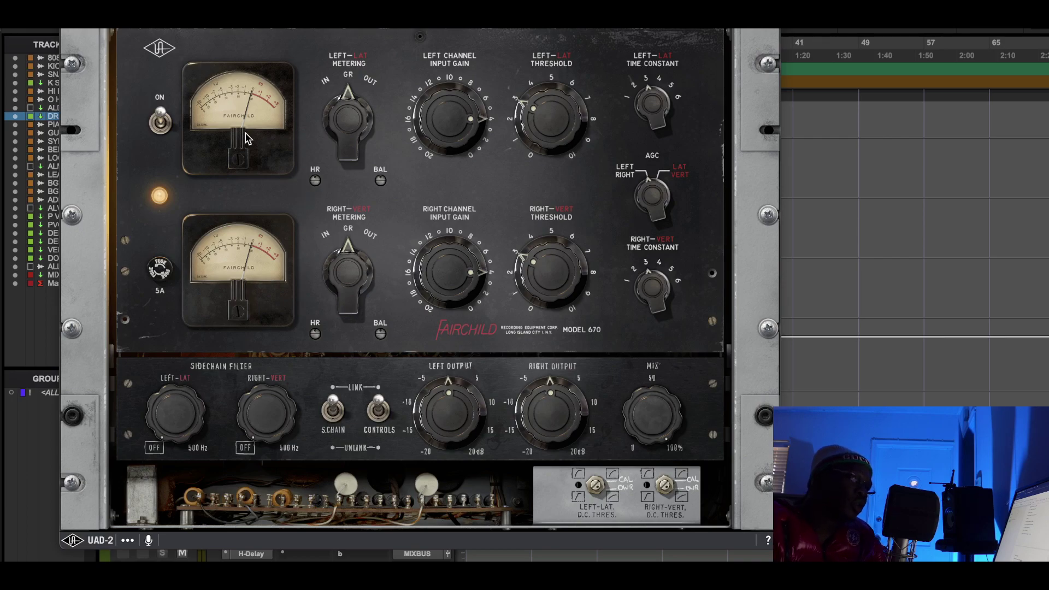
pyautogui.click(65, 22)
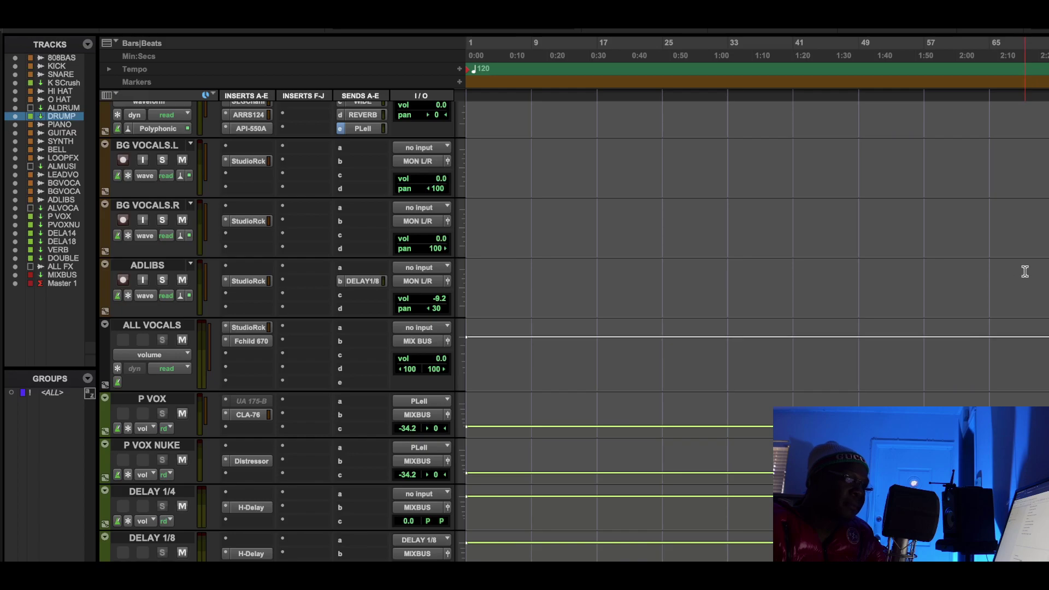
pyautogui.scroll(-3, 753, 328)
pyautogui.scroll(-4, 754, 327)
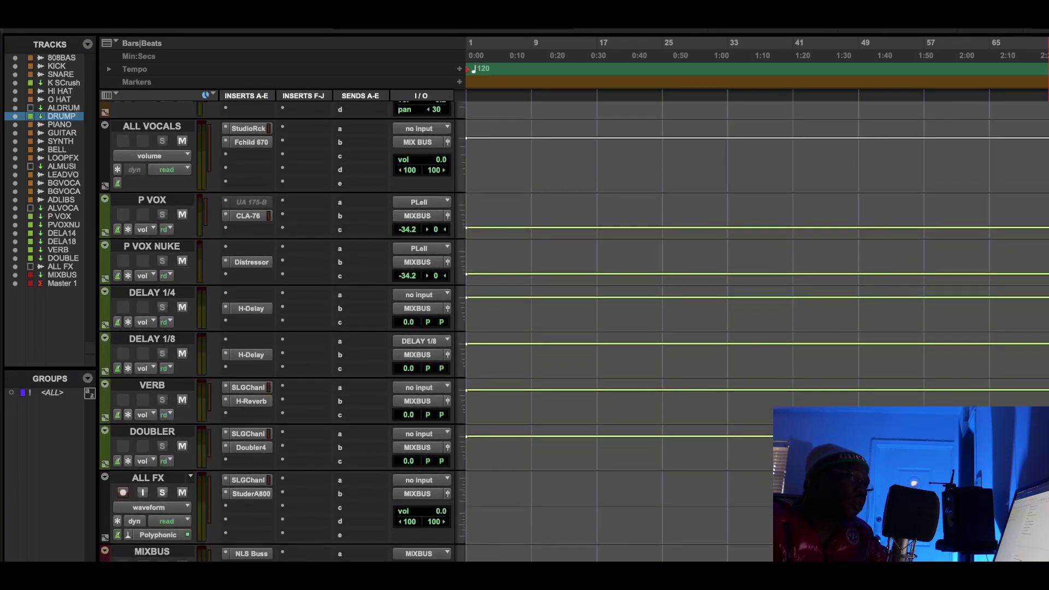